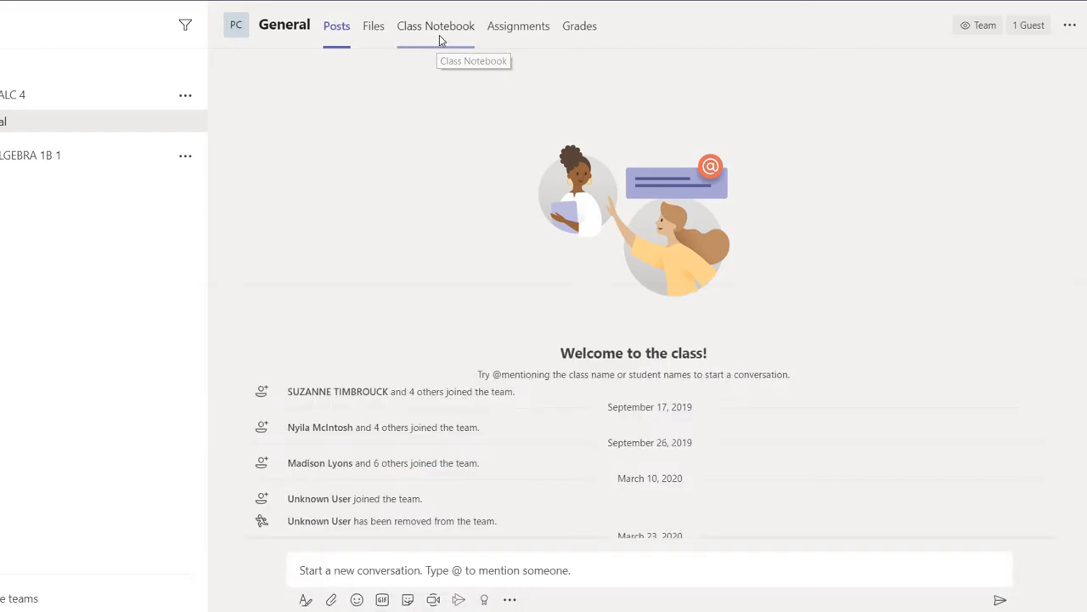
Open the PRE CALC 4 class notebook and show its list of sections and pages.
click(440, 39)
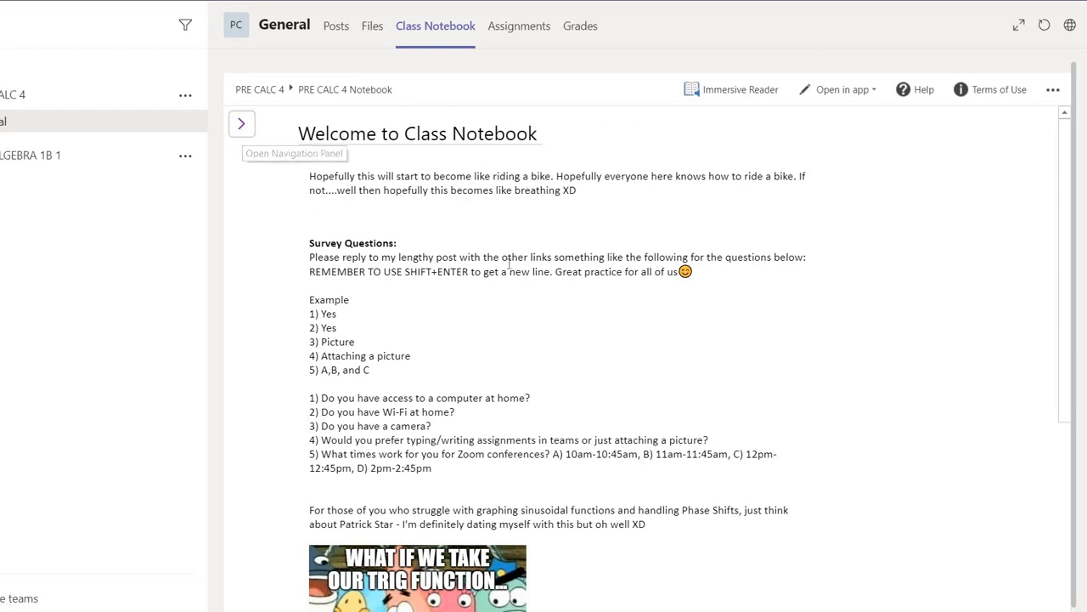
click(242, 125)
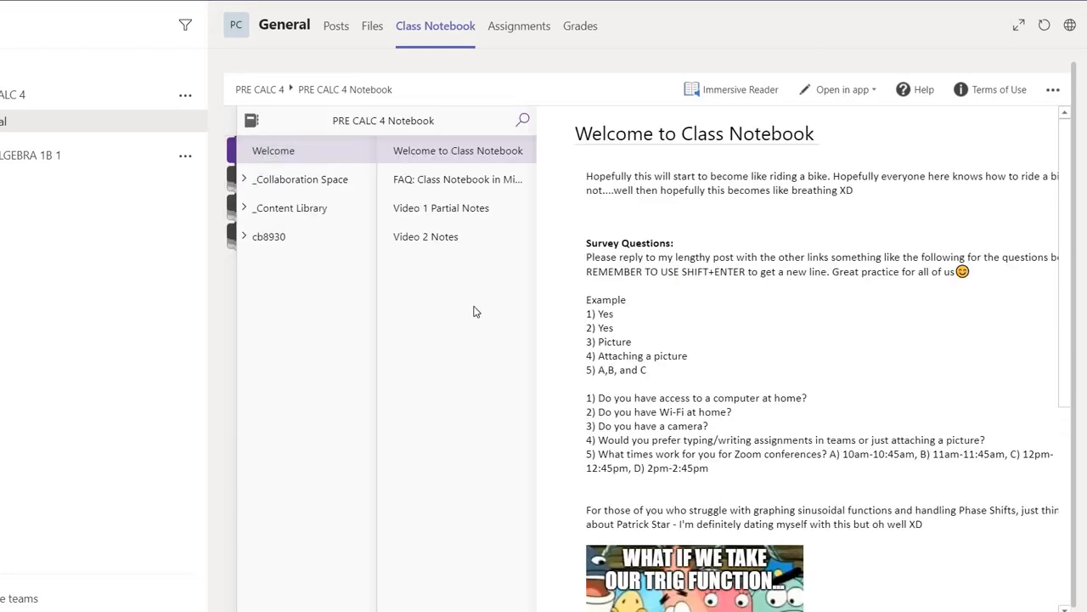
click(251, 122)
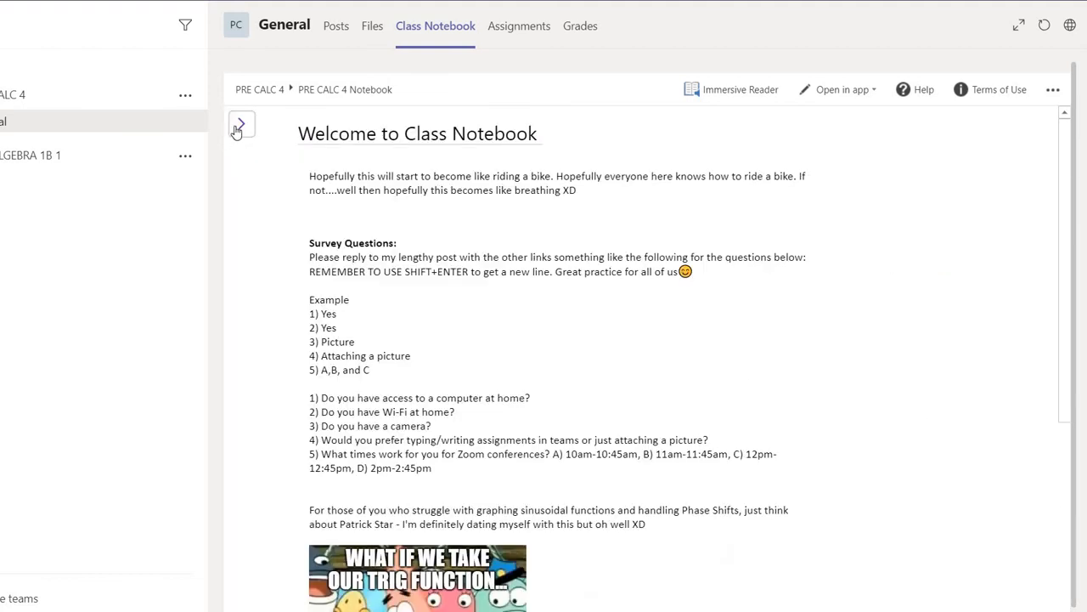
click(243, 125)
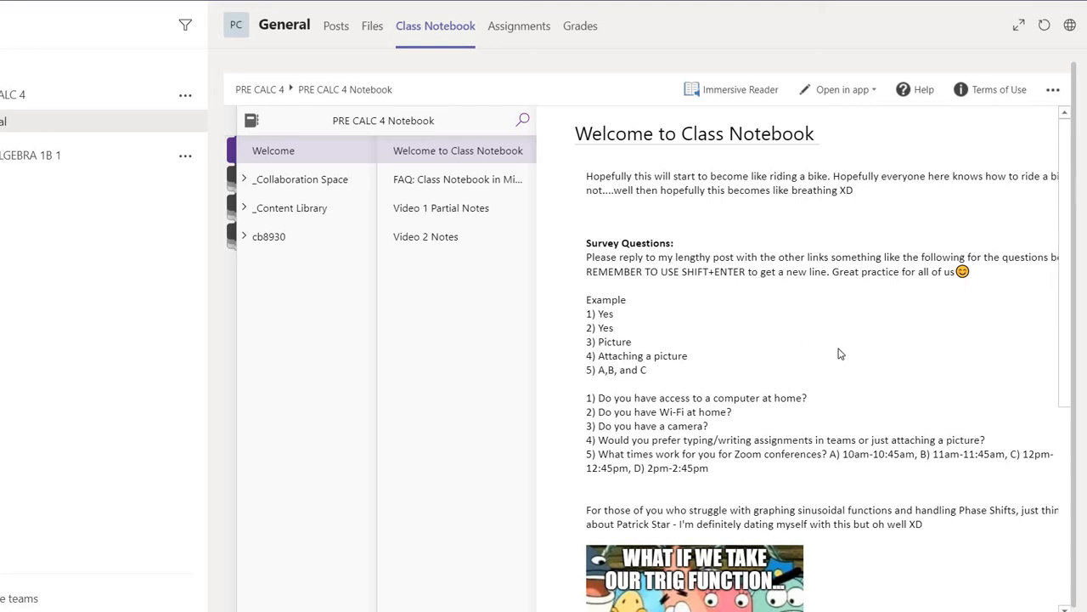
Read through the Welcome to Class Notebook page, including the survey questions and the picture below them.
click(667, 256)
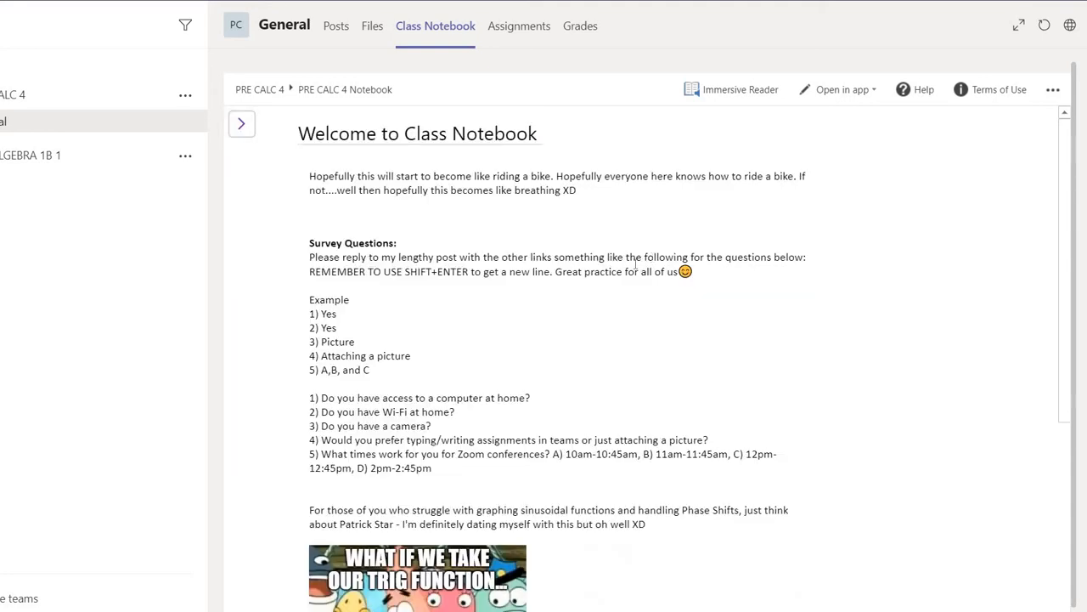
scroll(653, 271, down, 3)
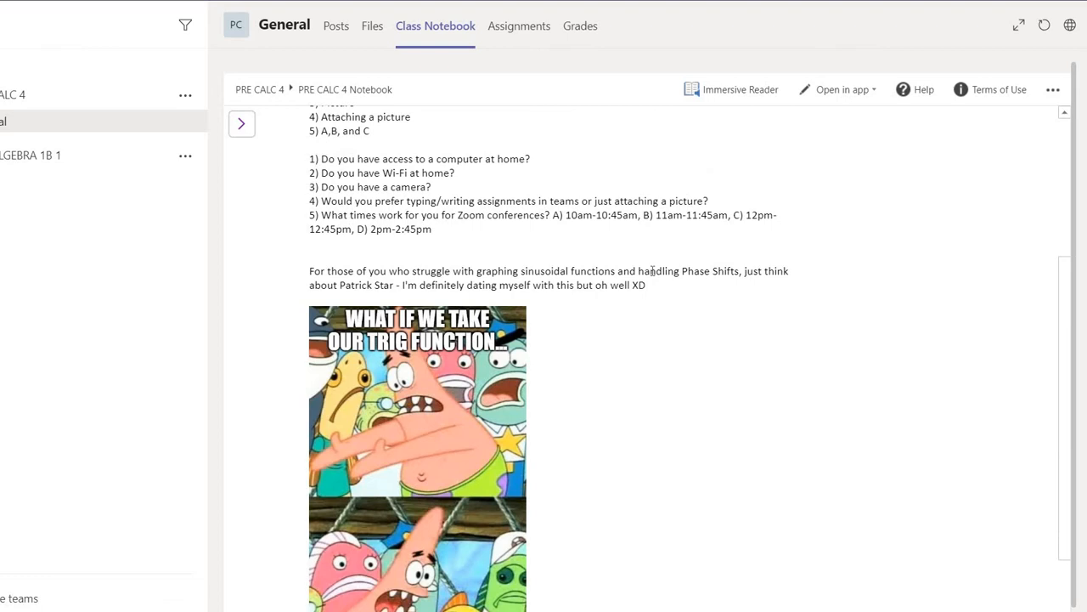
scroll(663, 199, down, 1)
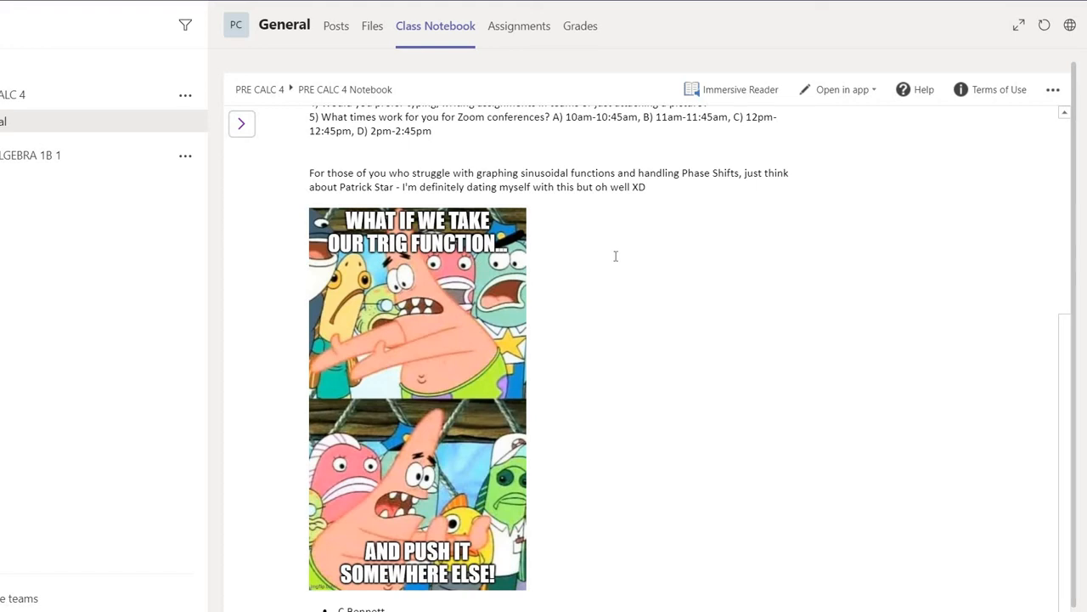
View the Video 1 Partial Notes and Video 2 Notes pages in the Welcome section.
click(242, 125)
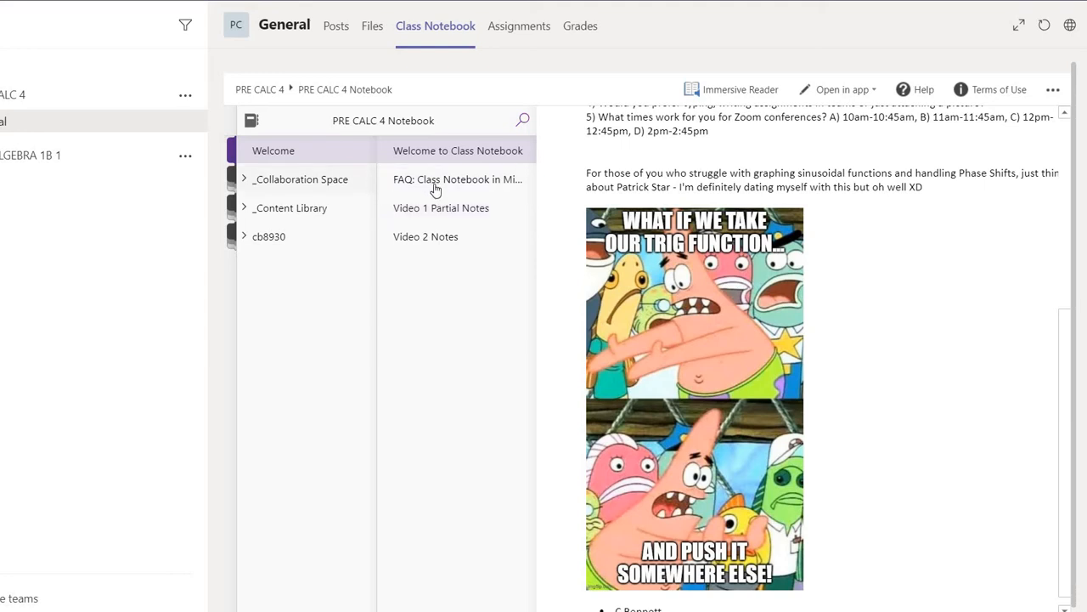
click(436, 219)
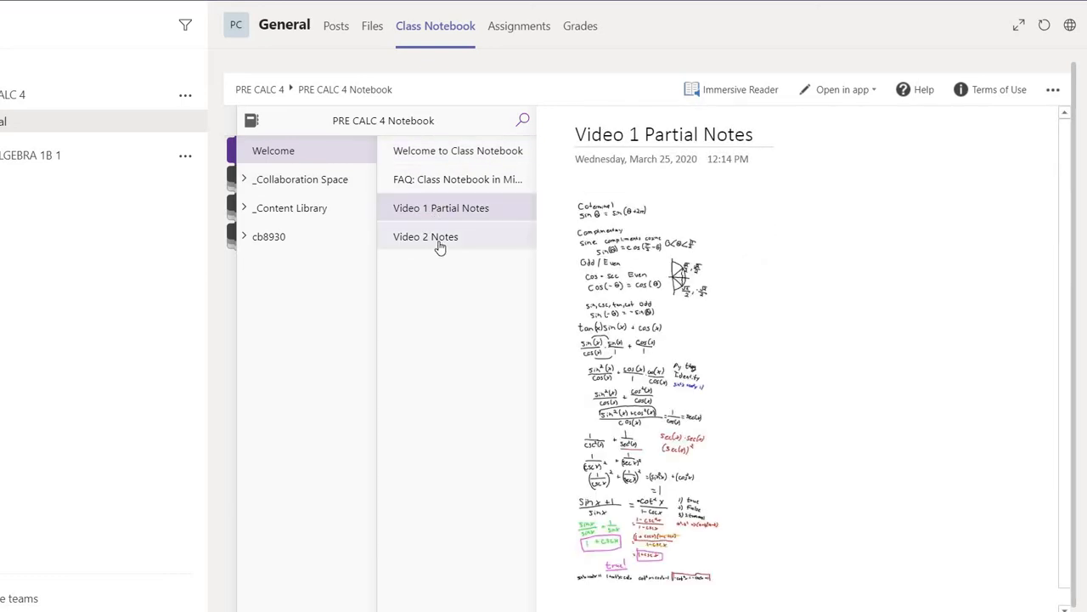
click(439, 244)
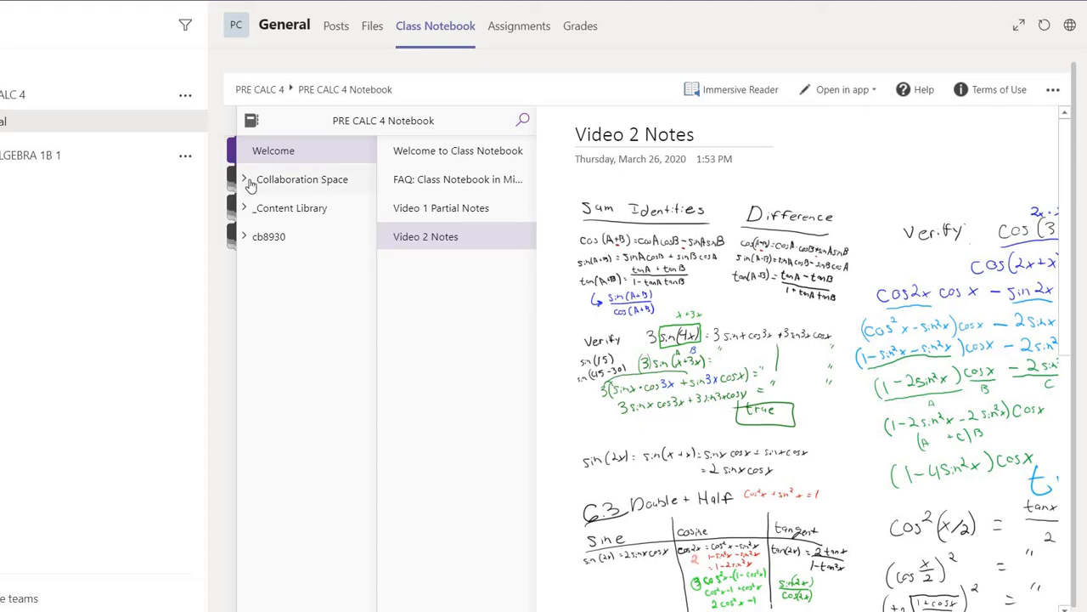
Open the Using the Collaboration Space section's page and add "df sadf asd" to the end of the "Class project vision and brainstorming ideas" bullet.
click(292, 177)
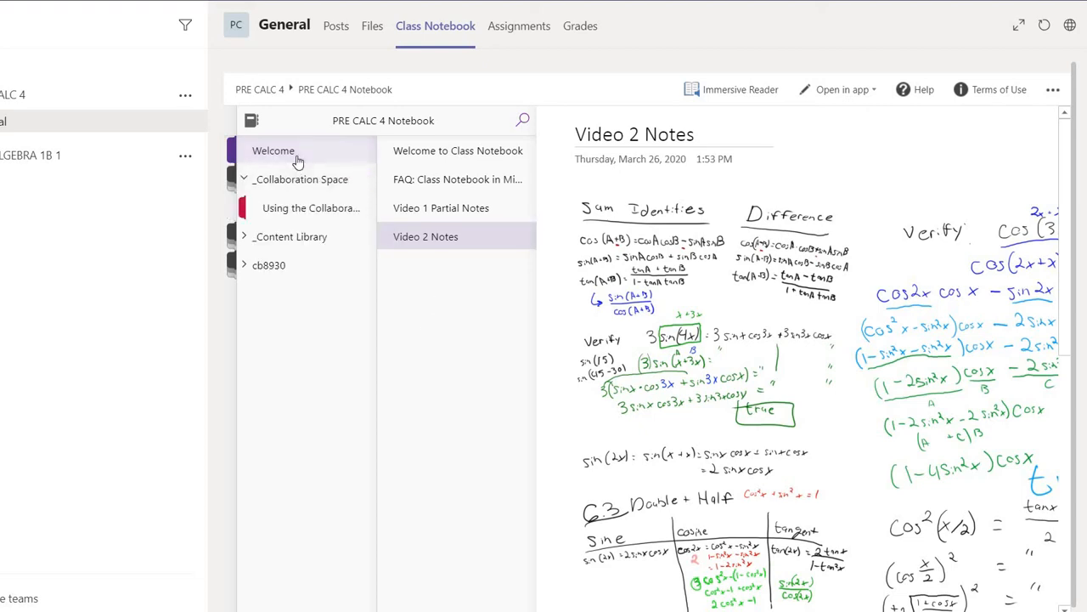
click(342, 218)
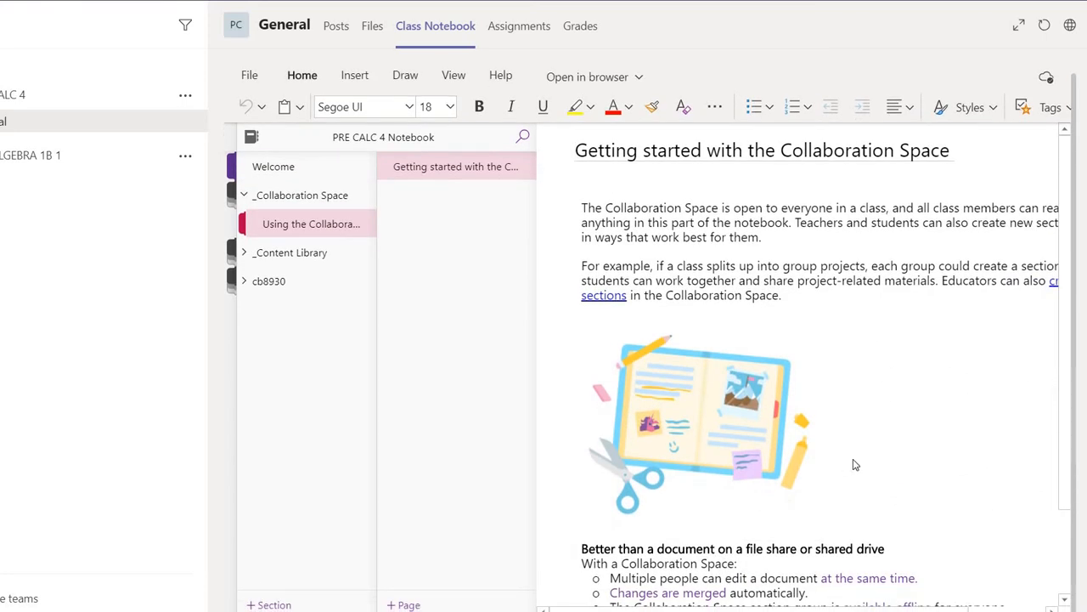
scroll(813, 461, down, 1)
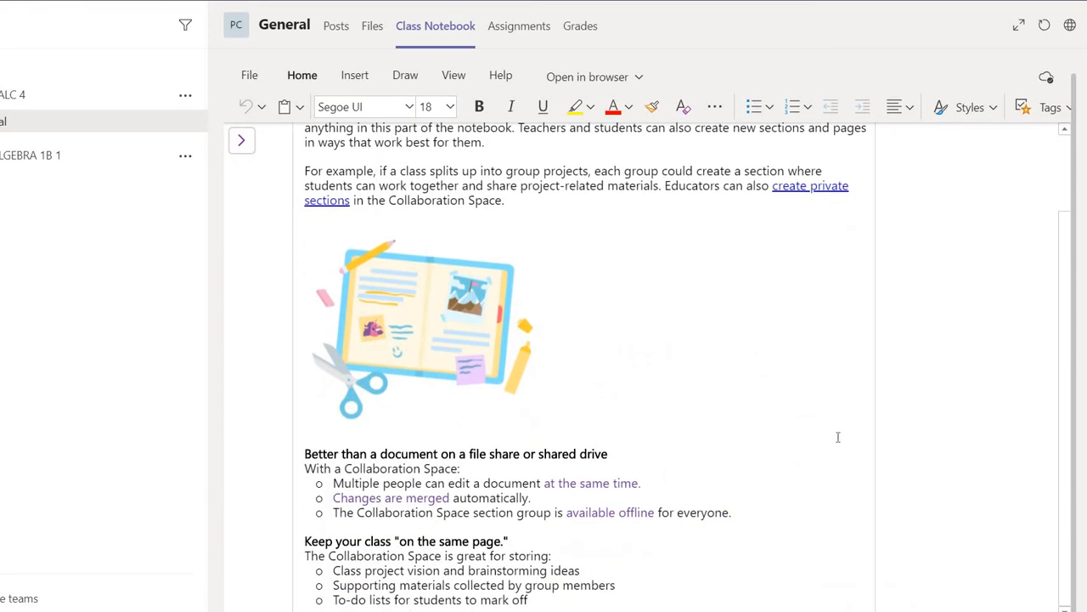
click(601, 586)
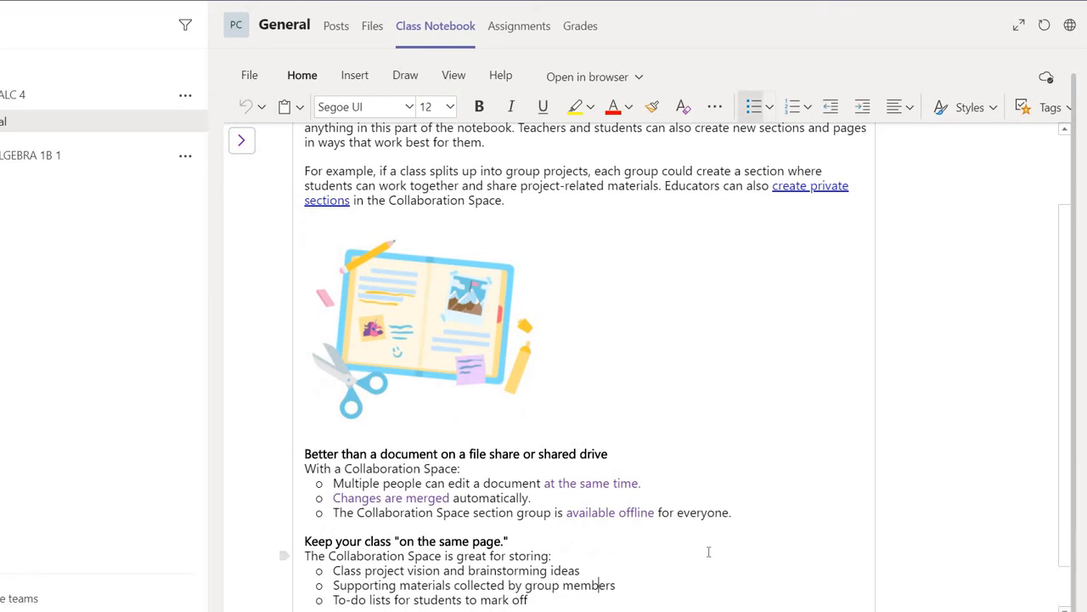
click(709, 567)
text(df sadf asd)
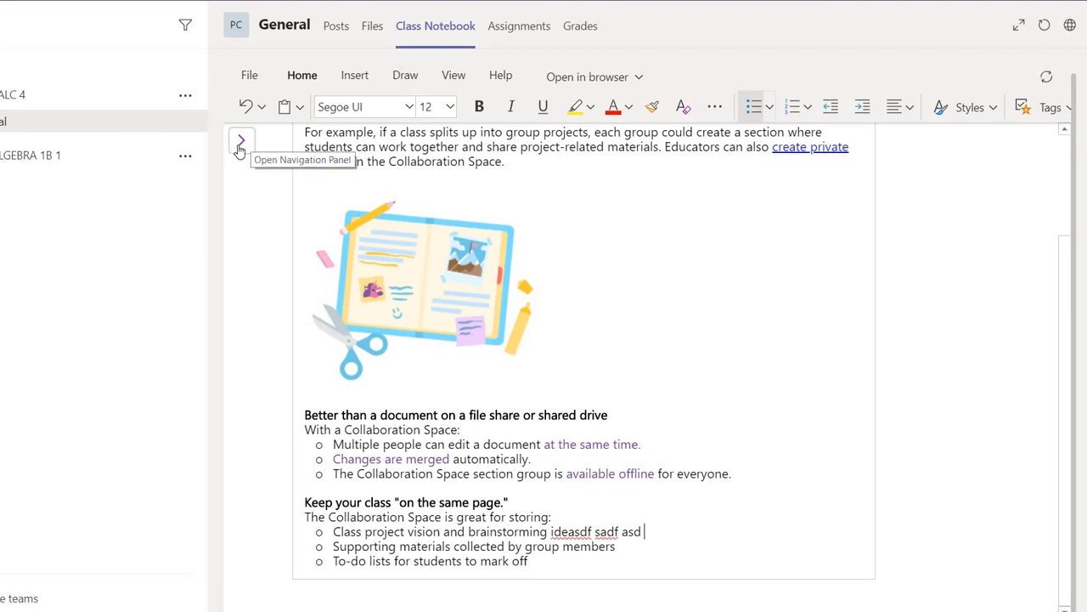
Look at the section inside the Content Library, then collapse the Collaboration Space and Content Library groups.
click(239, 147)
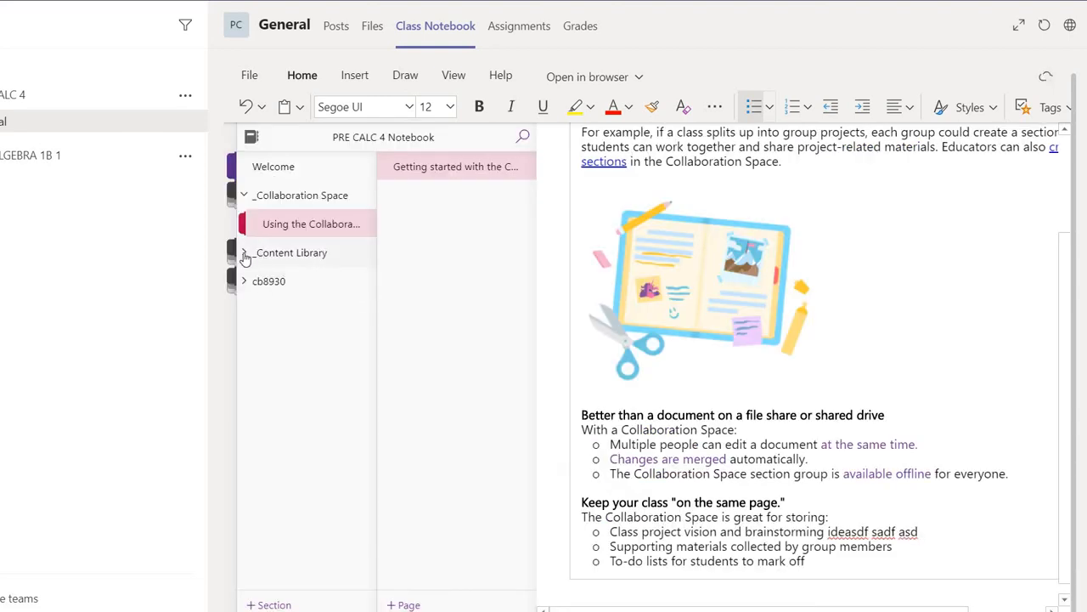
click(323, 251)
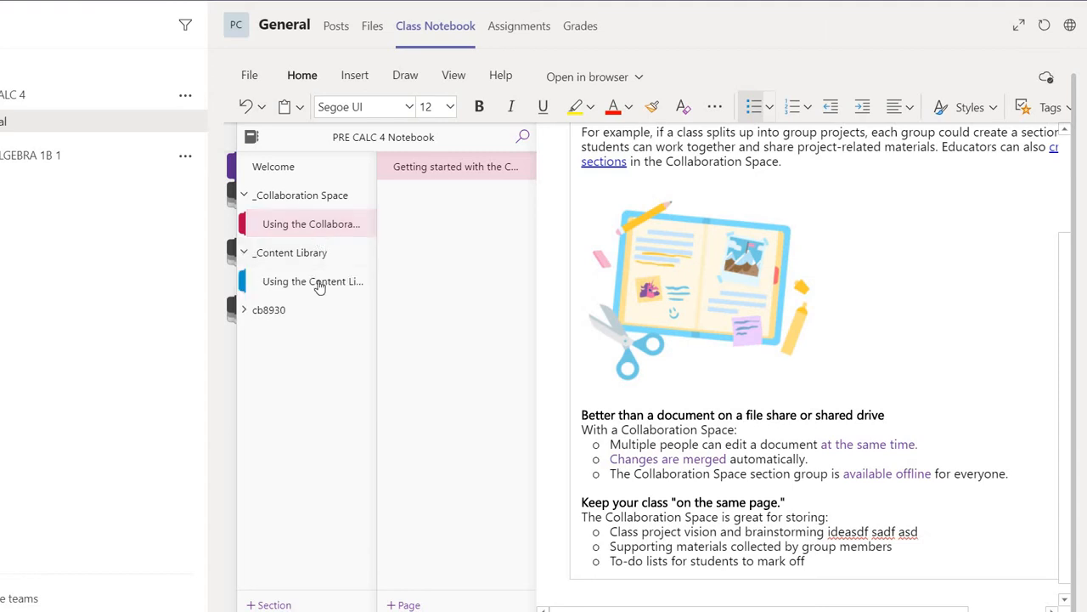
click(319, 285)
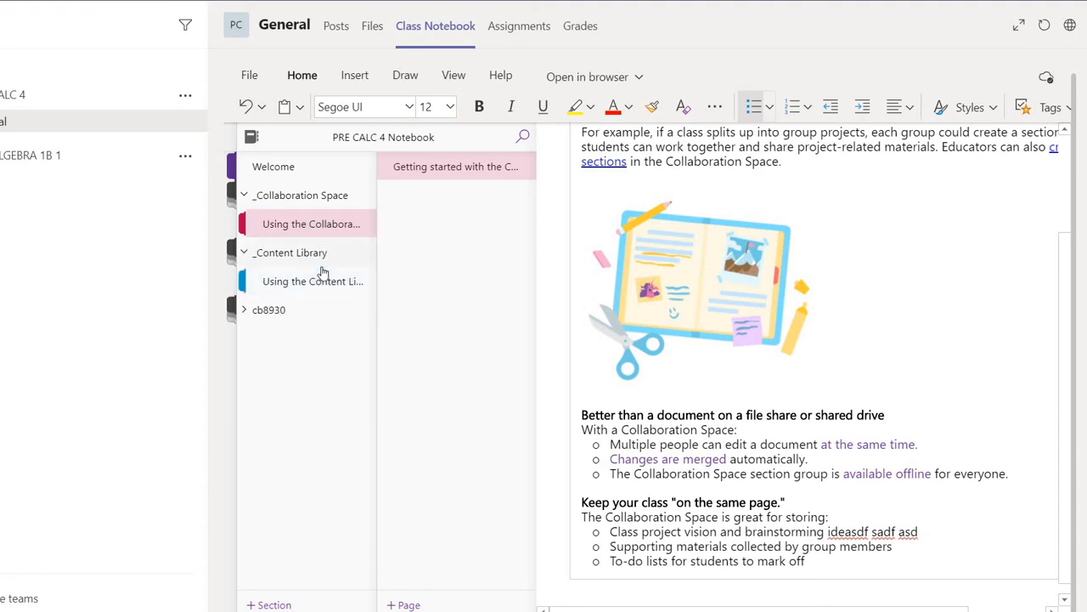
click(246, 194)
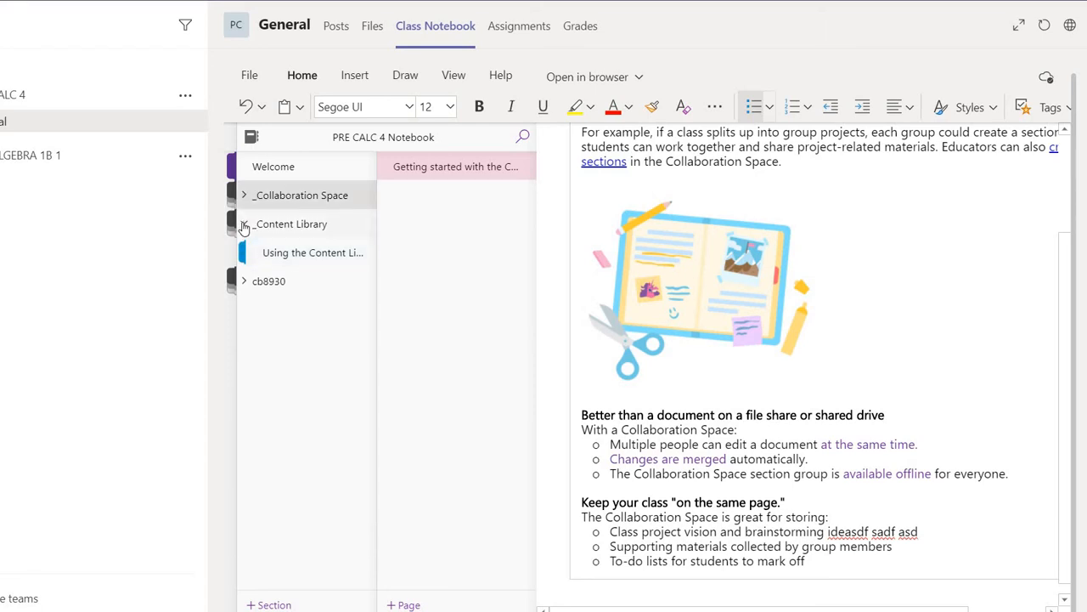
click(244, 224)
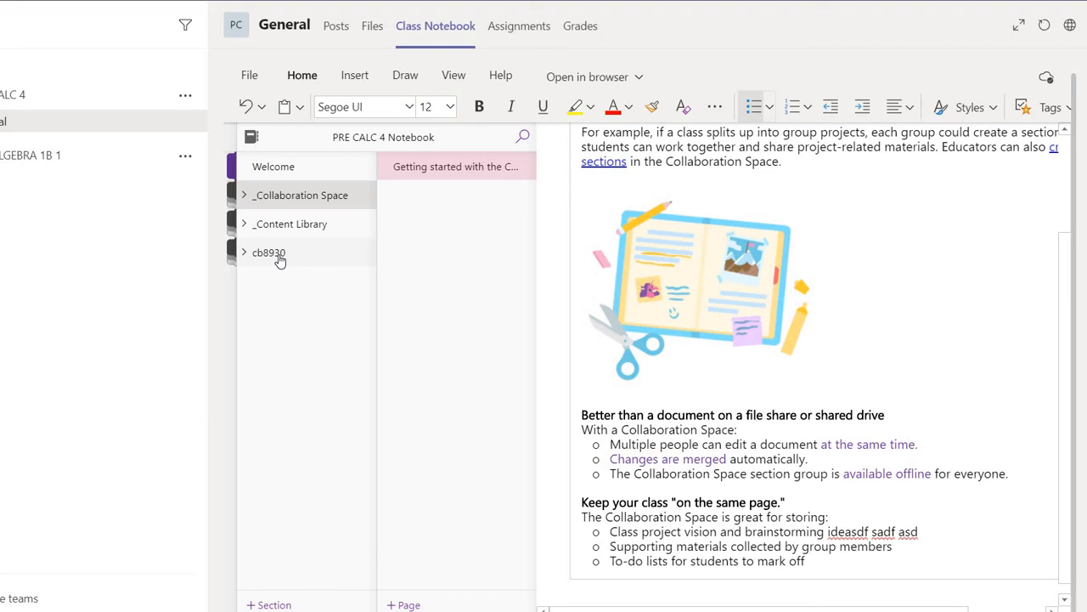
Expand the student's personal section group and look through its Handouts, Homework and Quizzes sections.
click(281, 258)
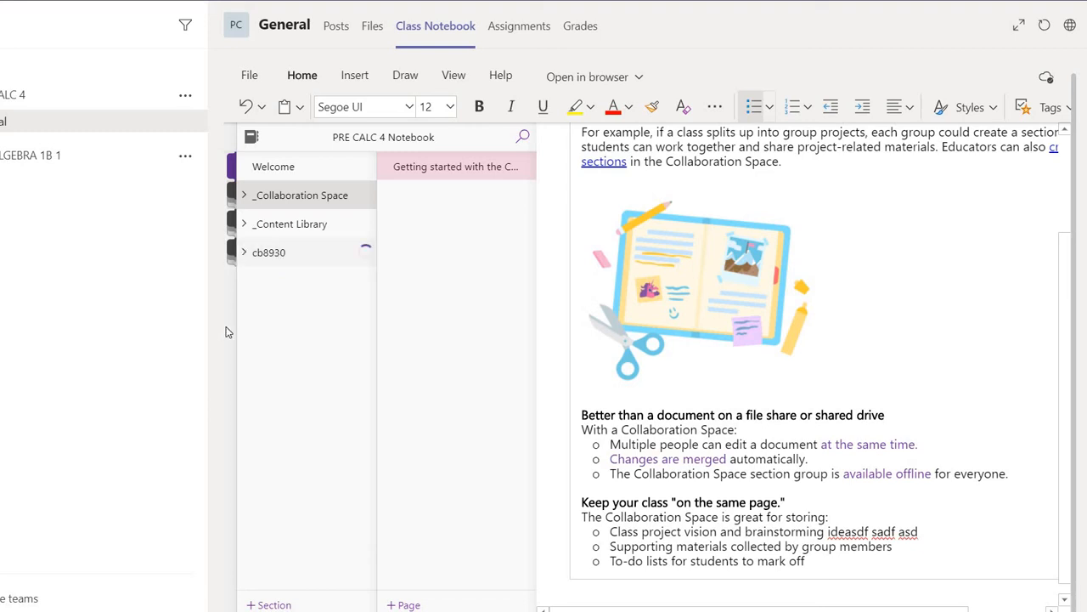
click(303, 312)
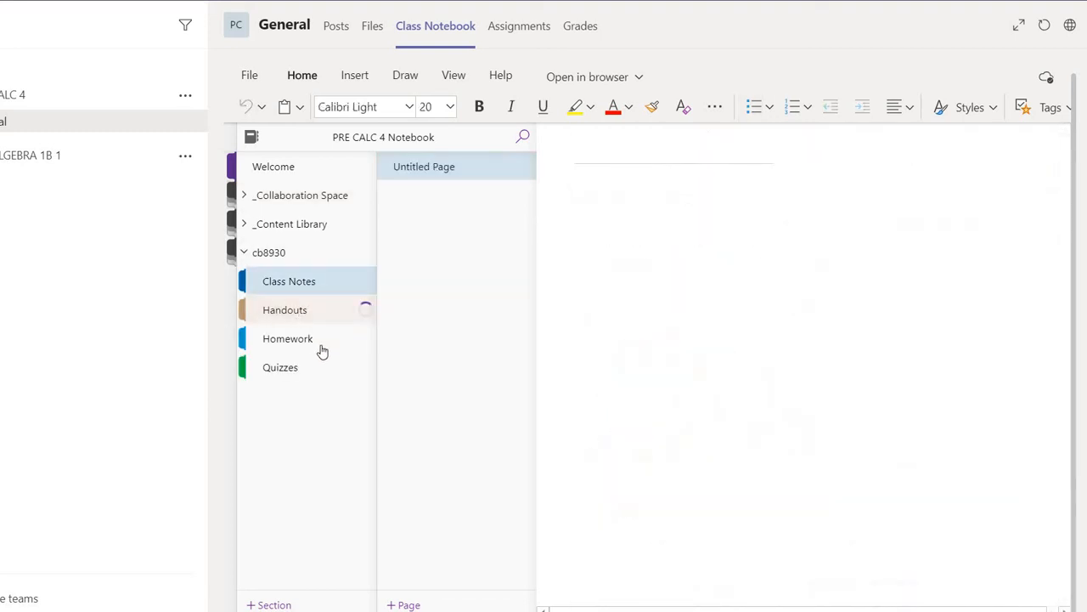
click(322, 338)
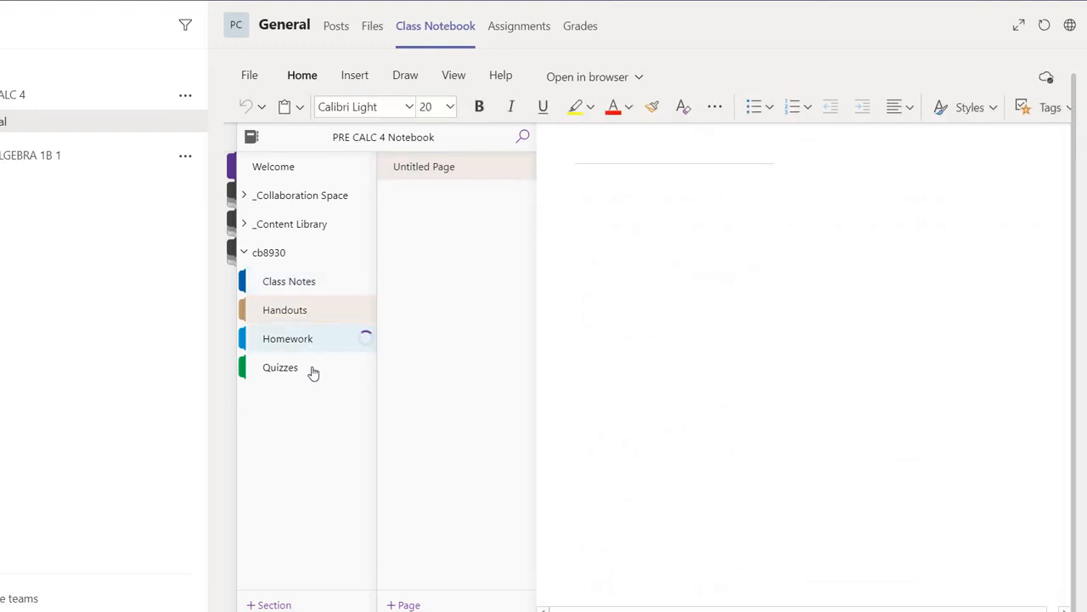
click(335, 367)
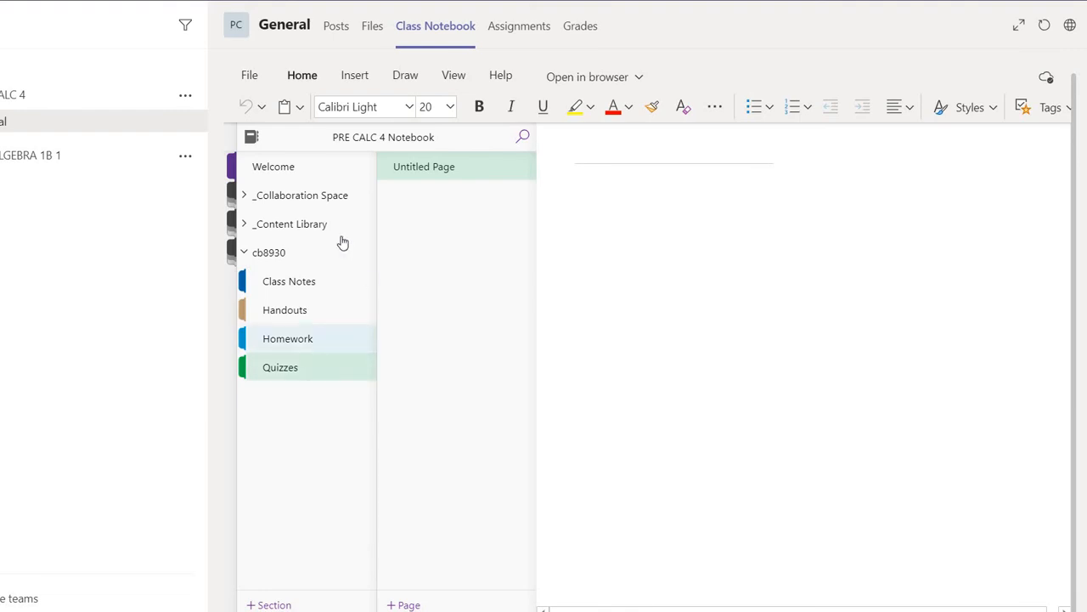
In Class Notes, title the untitled page "Survey Results", correcting the misspelled first word, and list the answers Yes, Yes, Yes, Picutre and C.
click(321, 284)
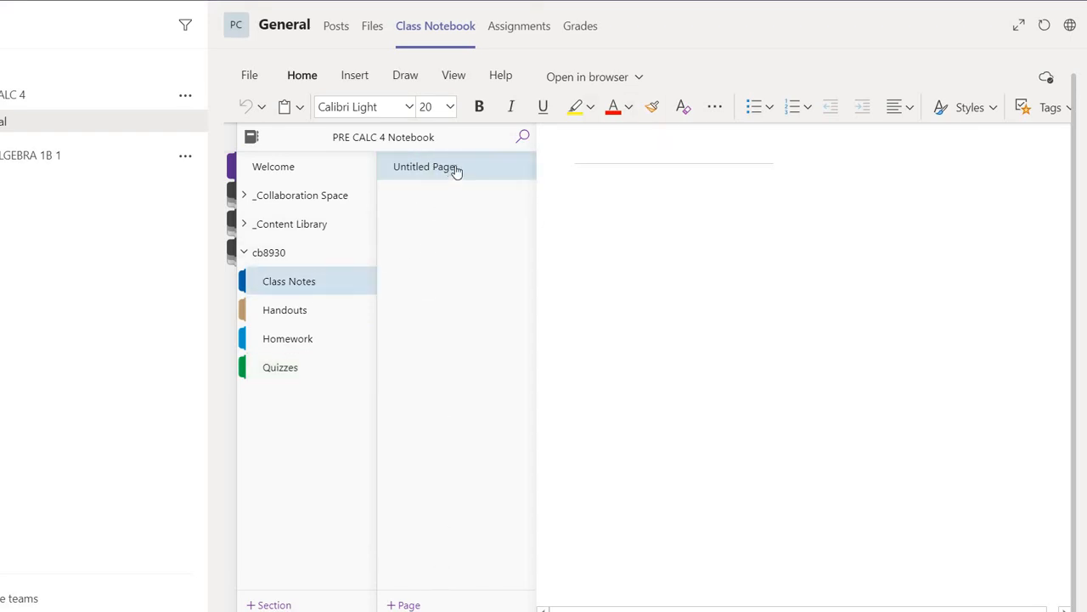
click(640, 147)
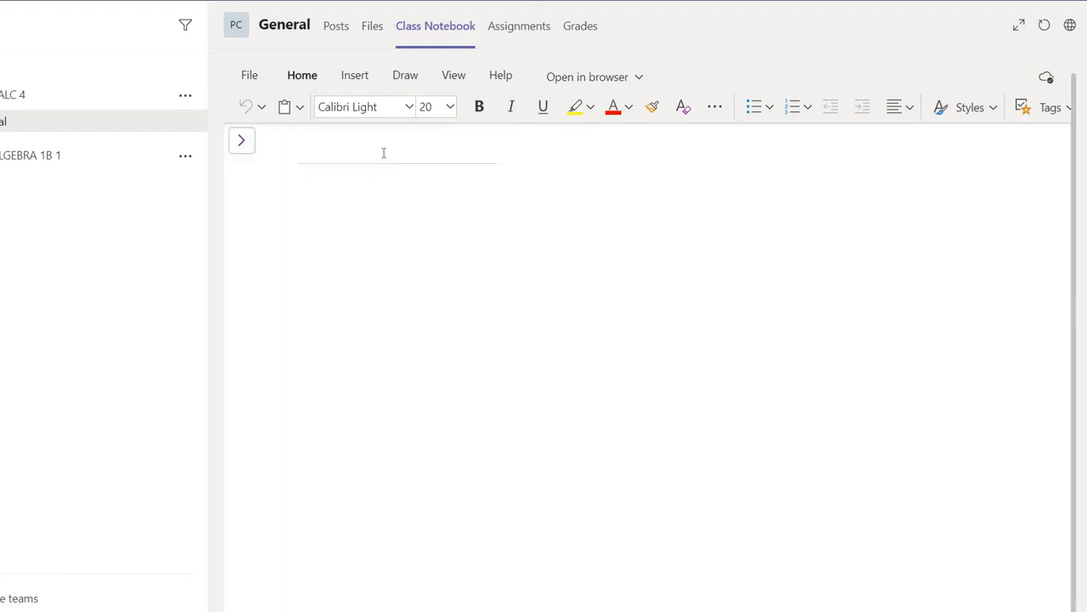
text(Survery Results)
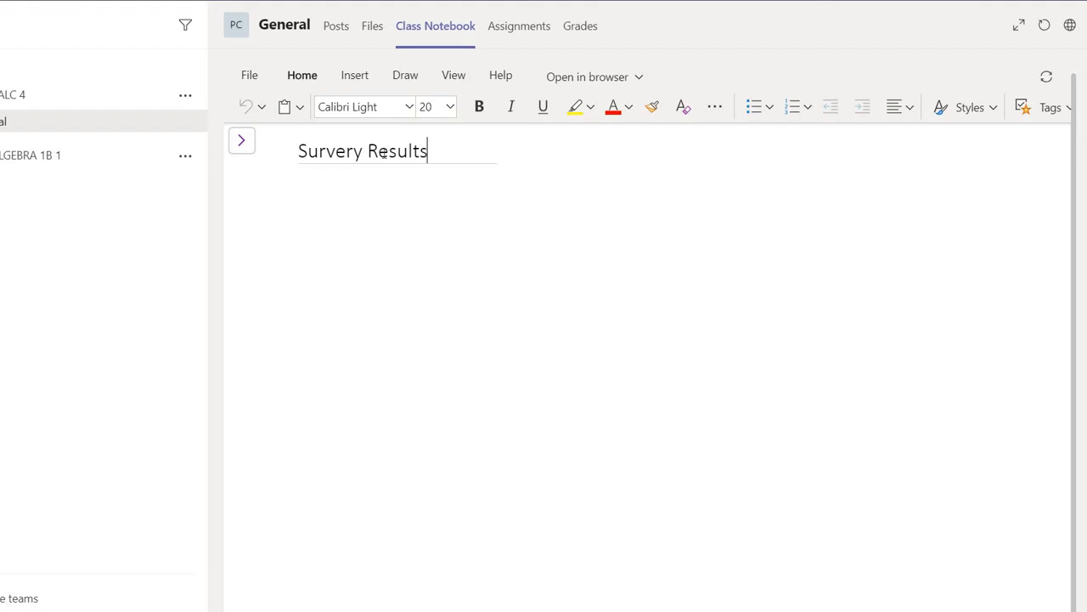
key(Return)
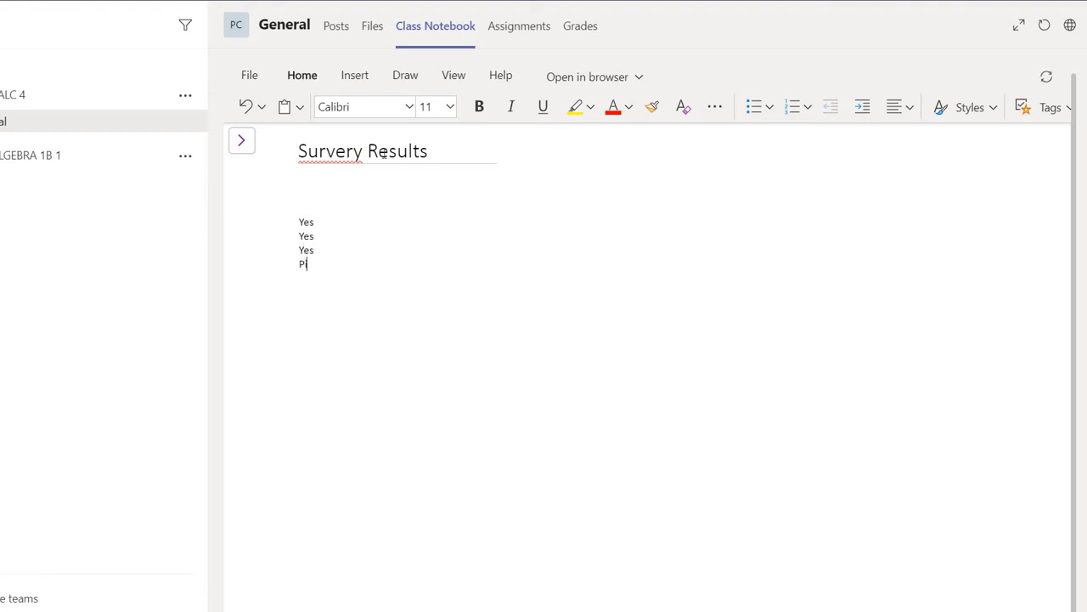
text(icutre)
right_click(341, 160)
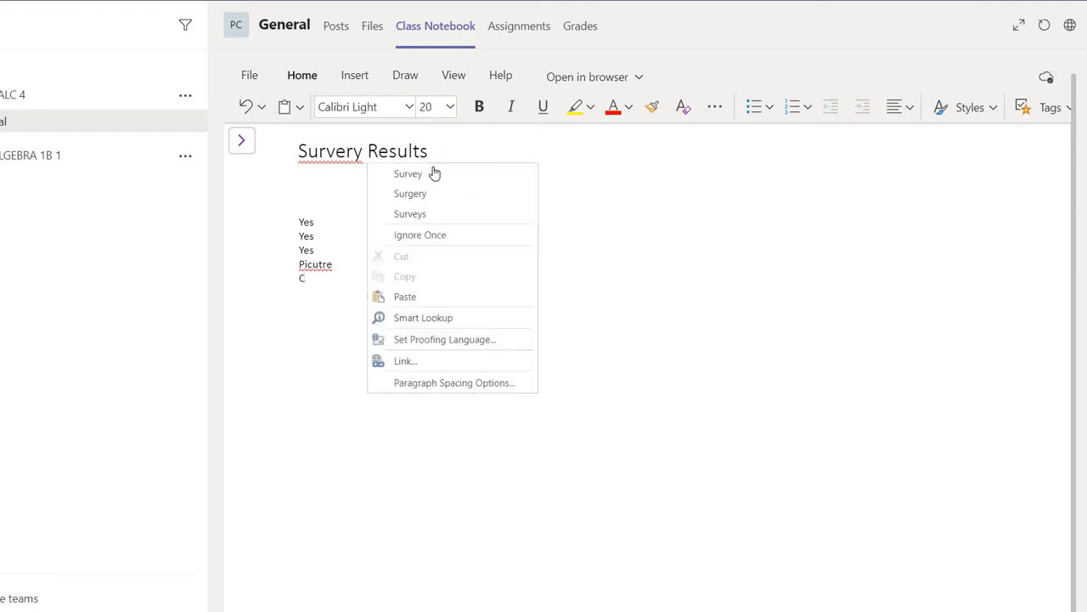
click(434, 172)
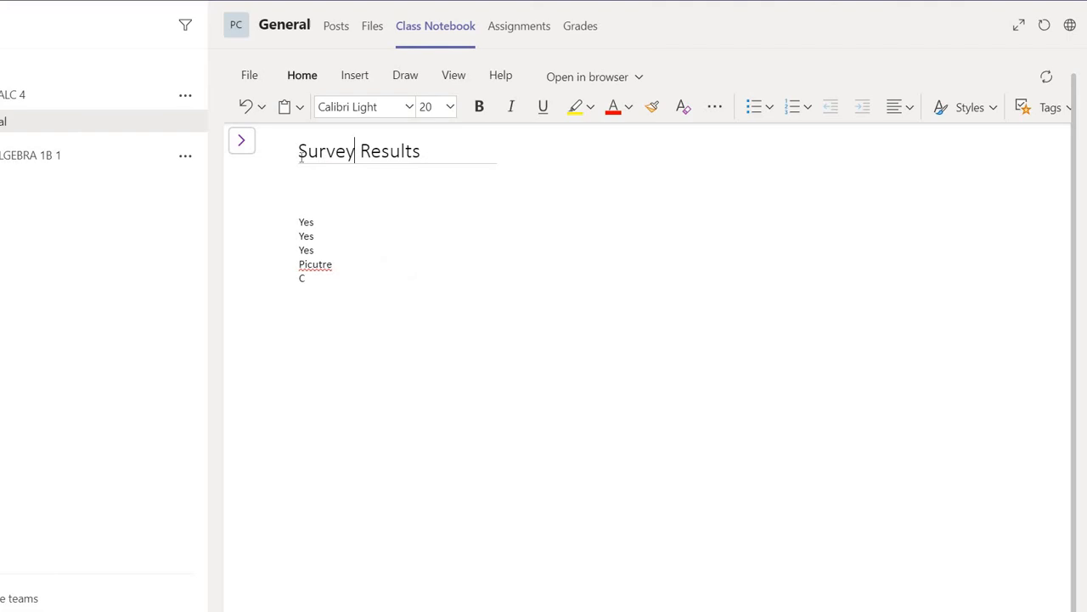
Add a new page to the Class Notes section and title it "Assignment Identities".
click(243, 144)
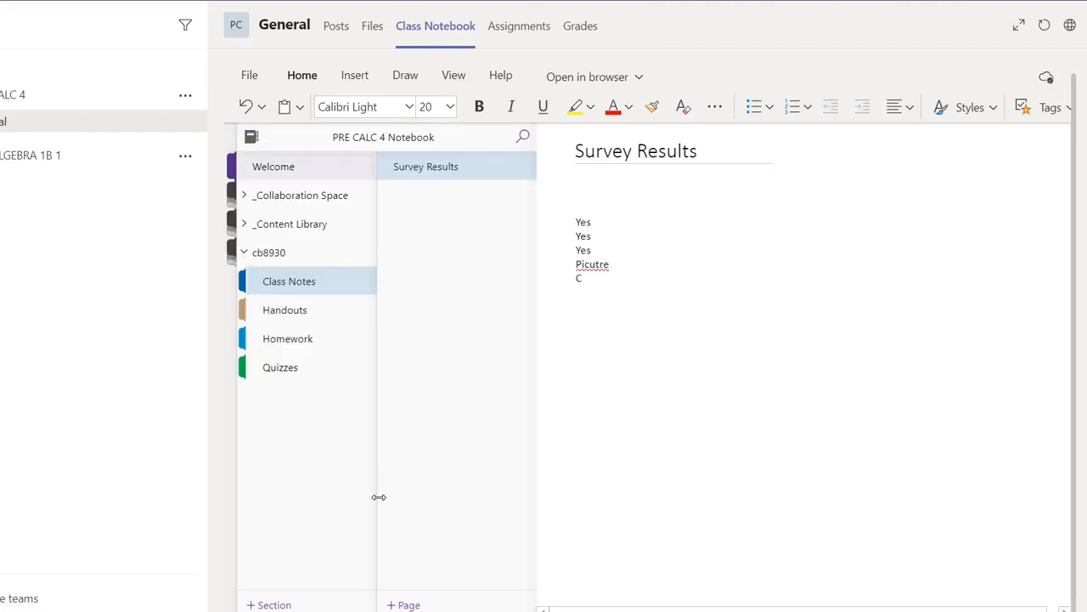
click(411, 603)
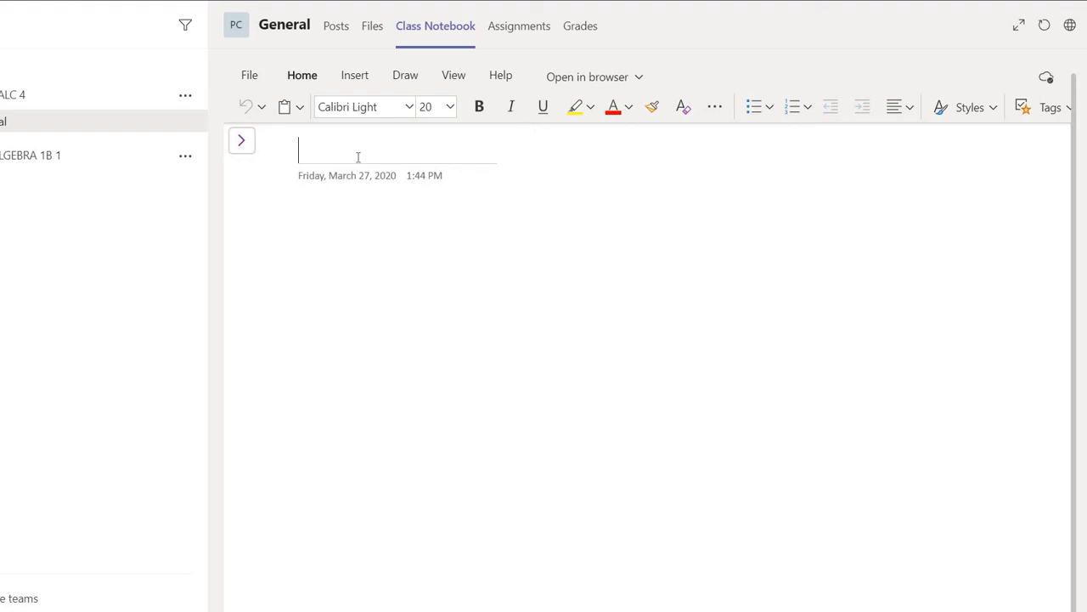
text(Assignment Id)
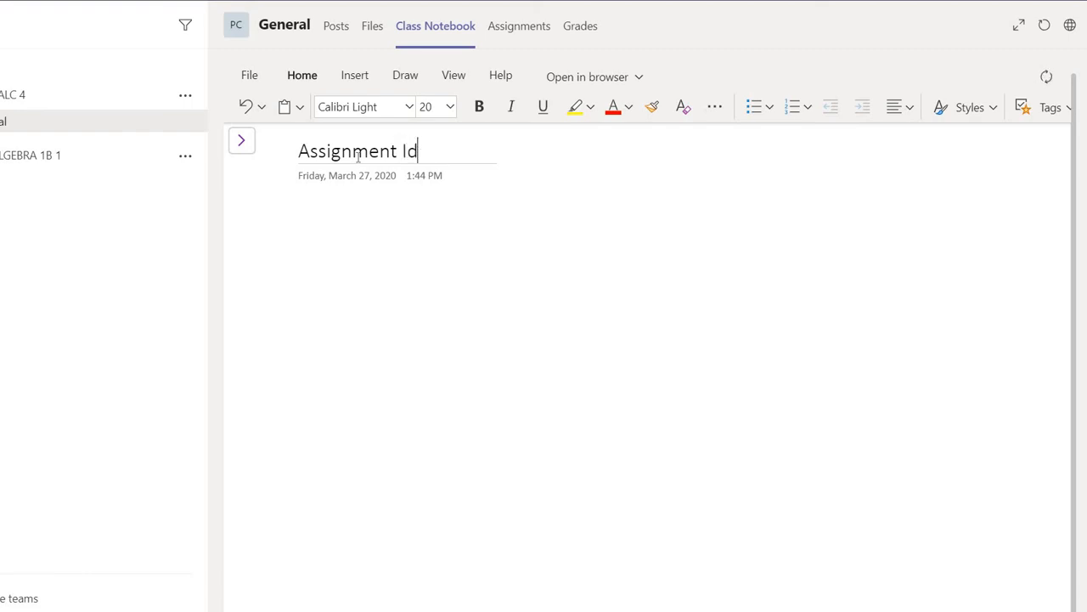
text(entities)
key(Return)
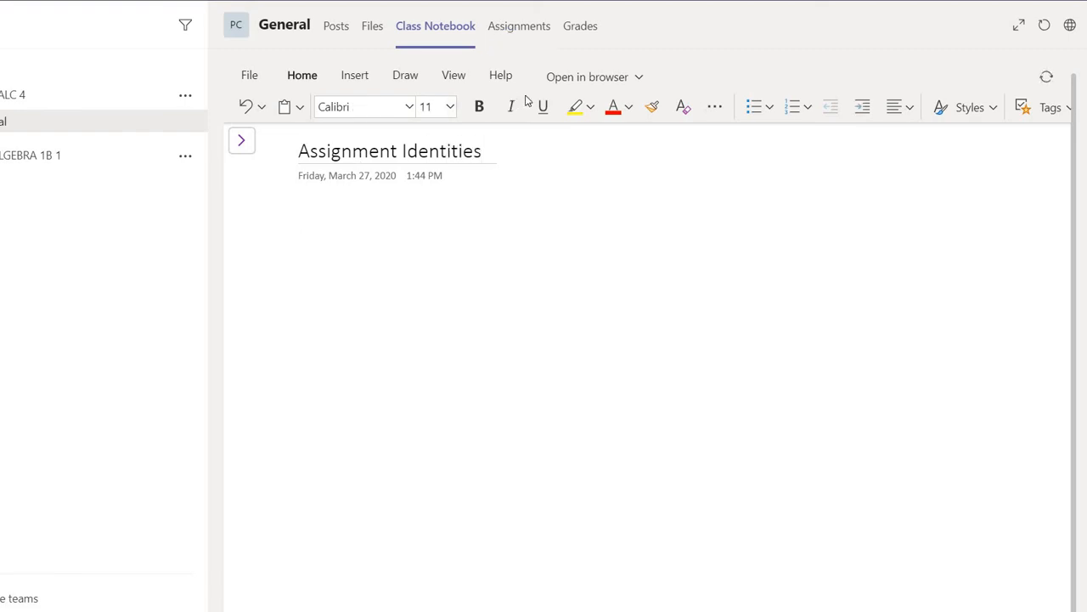
Insert the picture Video 3.jpg from file on the Assignment Identities page.
click(364, 79)
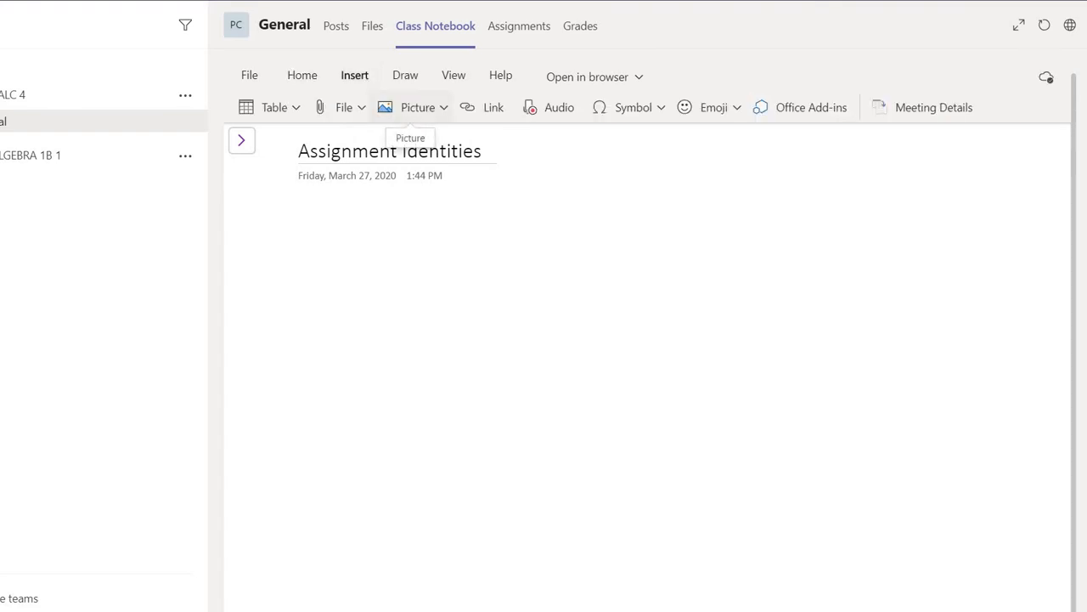
click(440, 109)
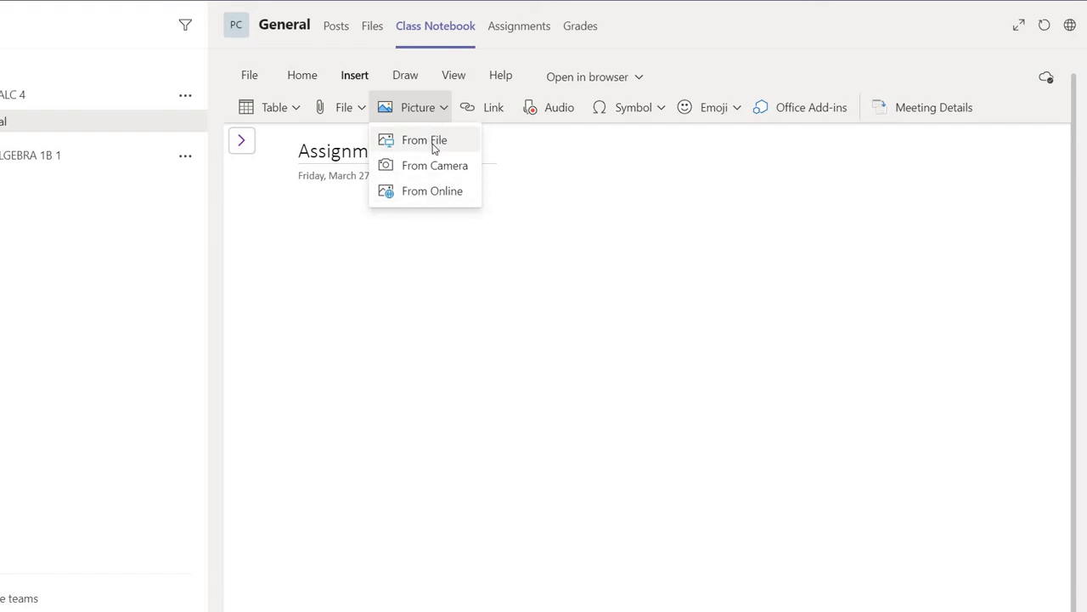
click(432, 143)
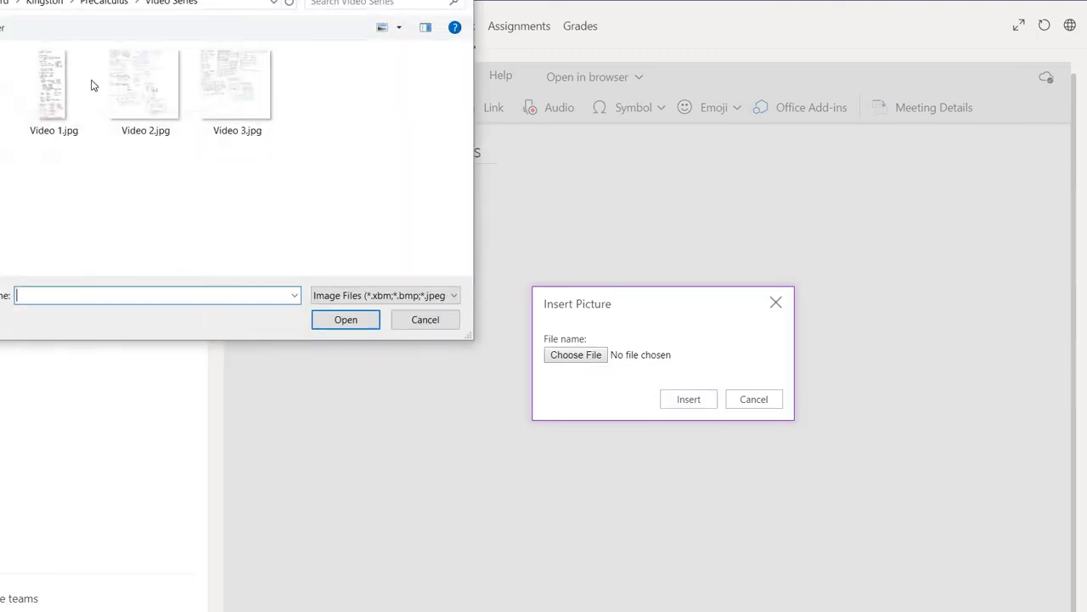
double_click(237, 88)
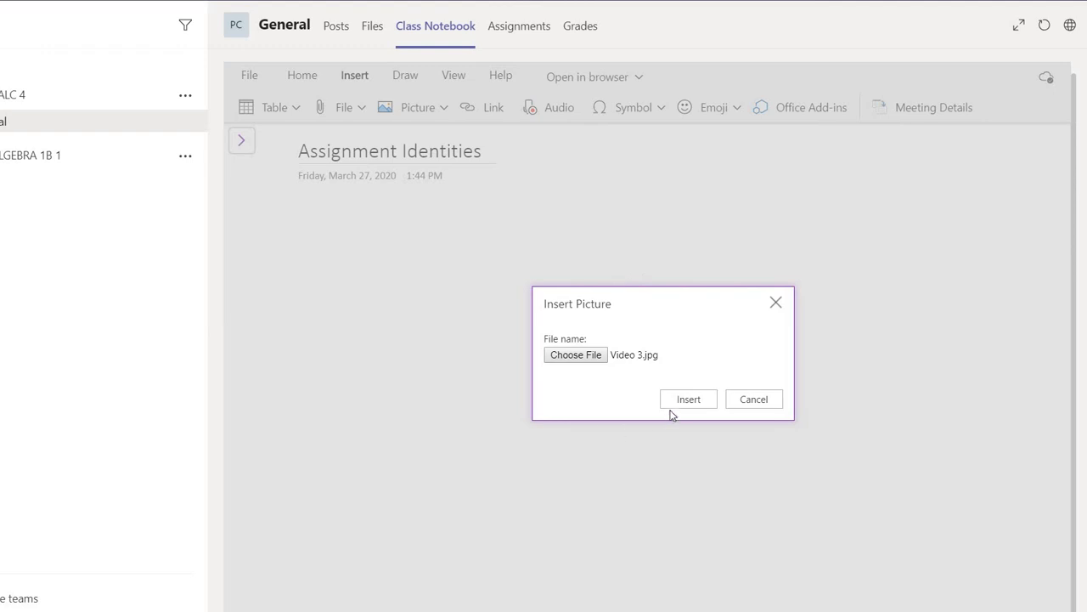
click(678, 403)
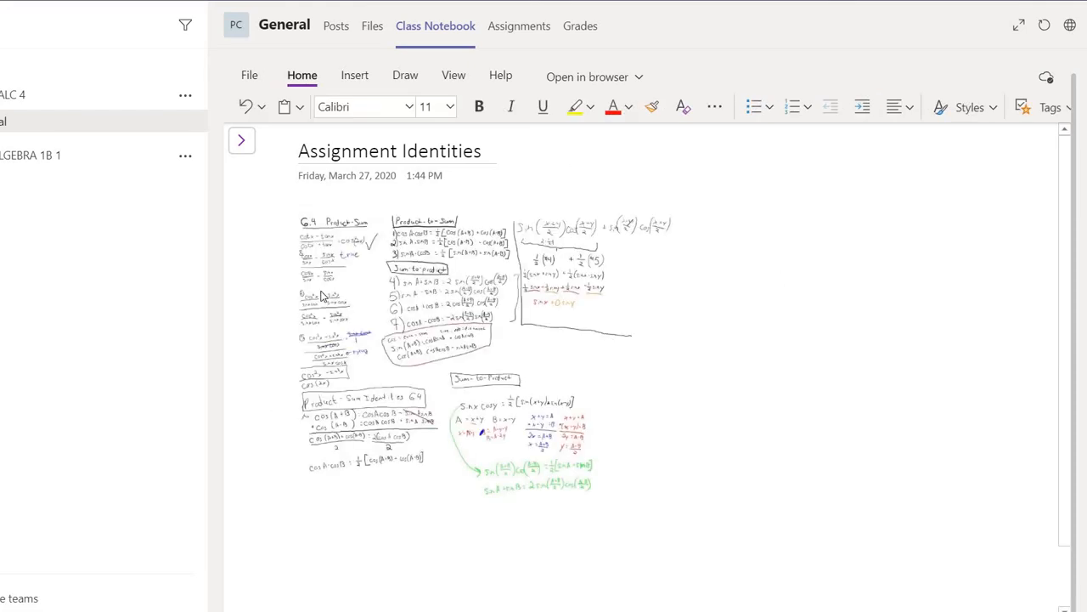
Select the inserted picture and grow it repeatedly until the handwritten notes extend across the page's visible width.
click(476, 297)
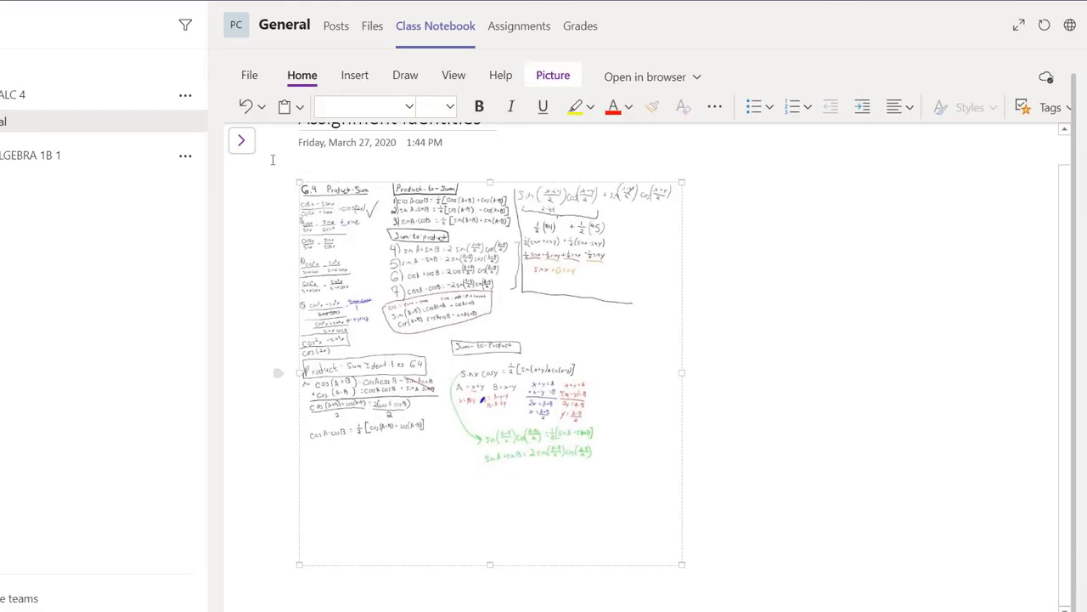
right_click(424, 244)
click(422, 237)
click(422, 237)
click(421, 237)
click(422, 237)
click(422, 237)
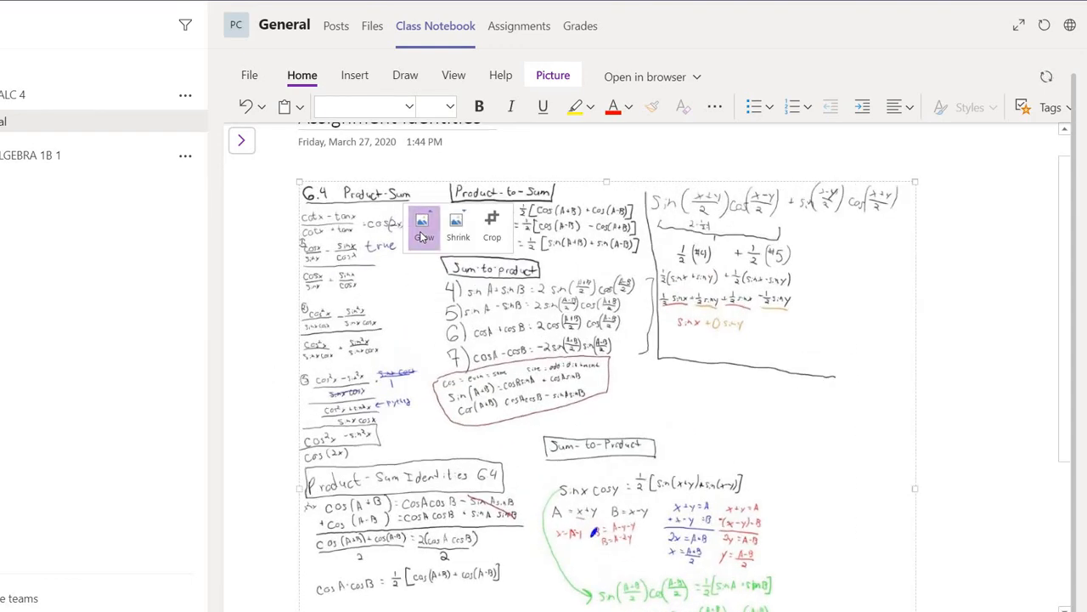
click(421, 237)
click(421, 237)
click(421, 237)
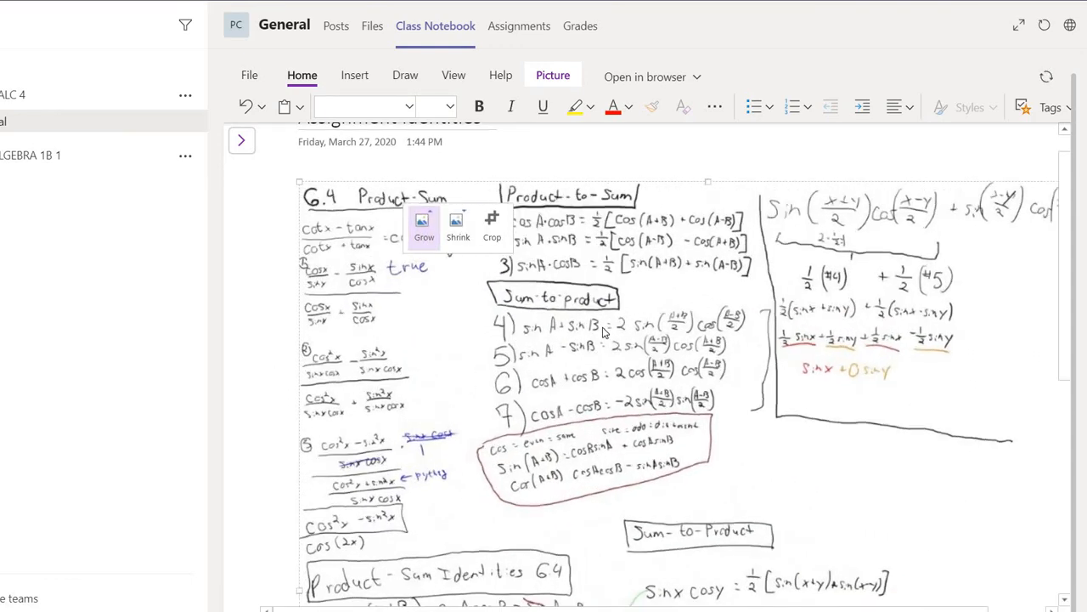
Set the picture's height to 10.7" and its width to 15", and lock its aspect ratio.
click(550, 75)
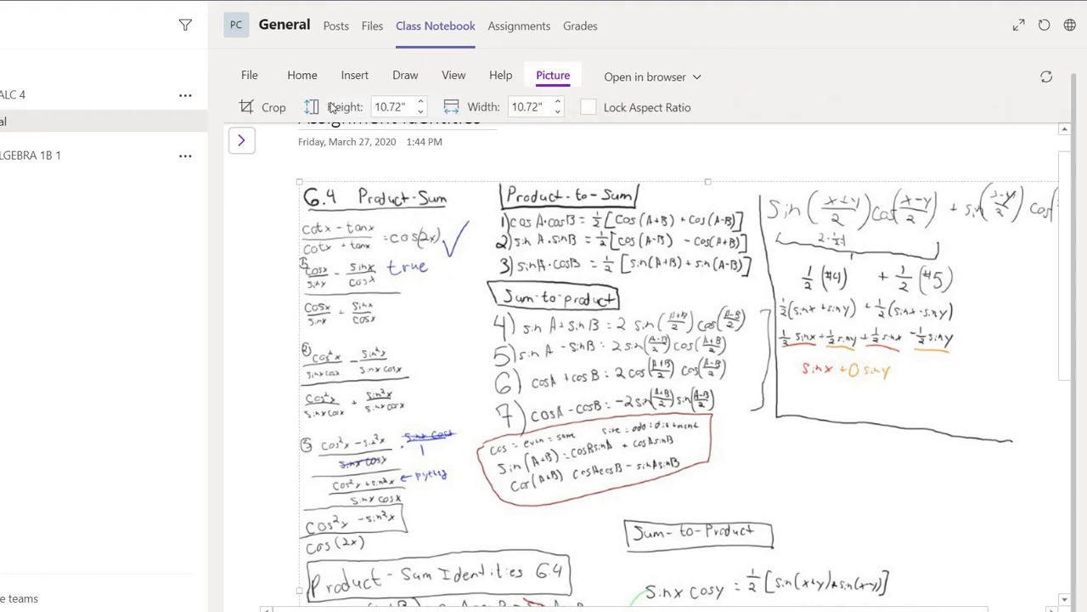
click(422, 102)
click(422, 102)
click(420, 113)
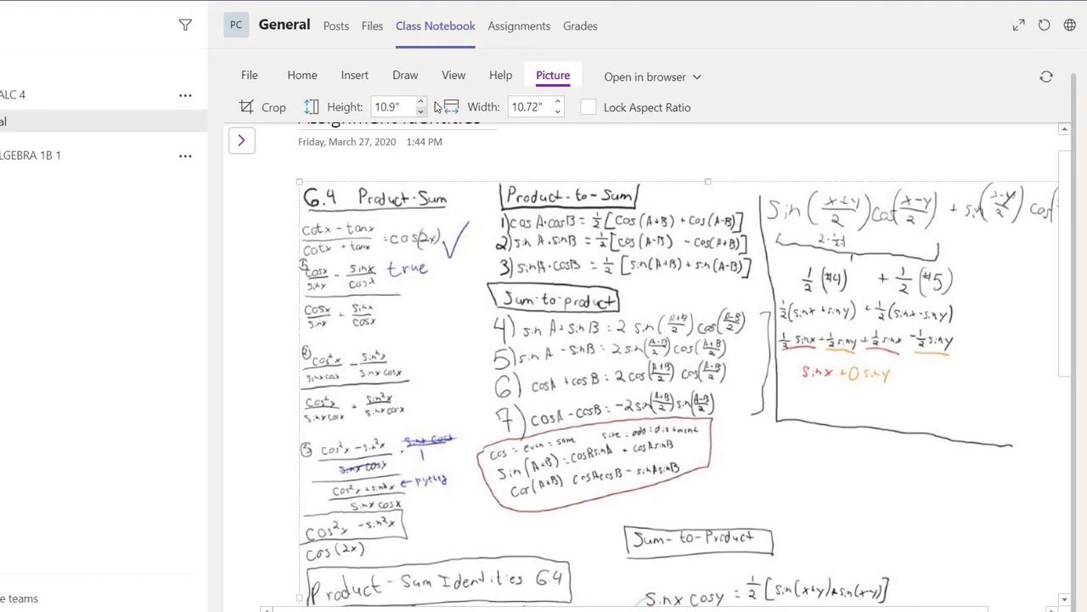
click(421, 113)
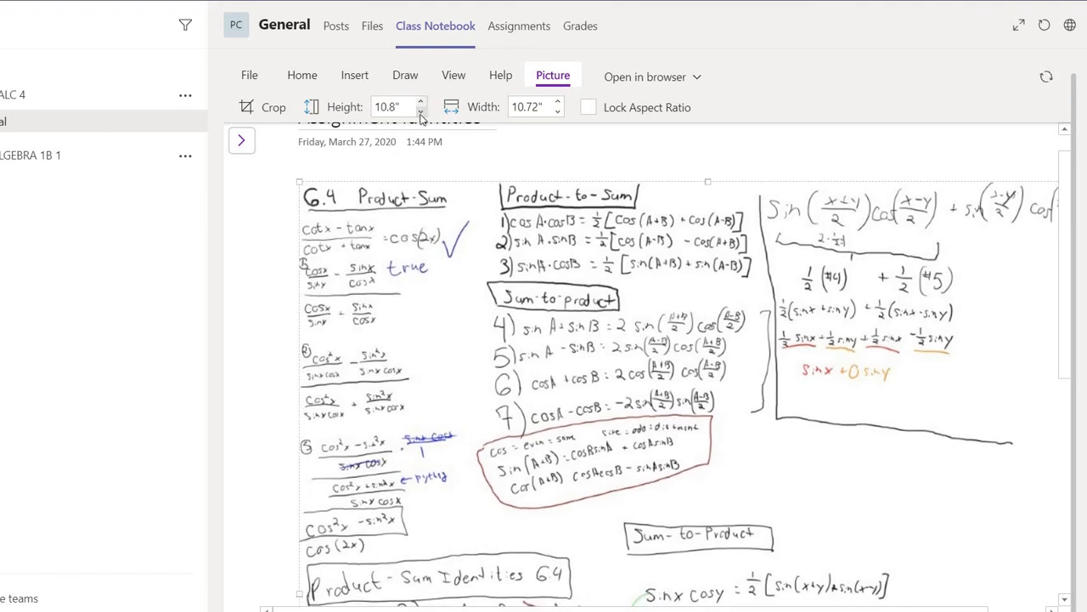
click(420, 112)
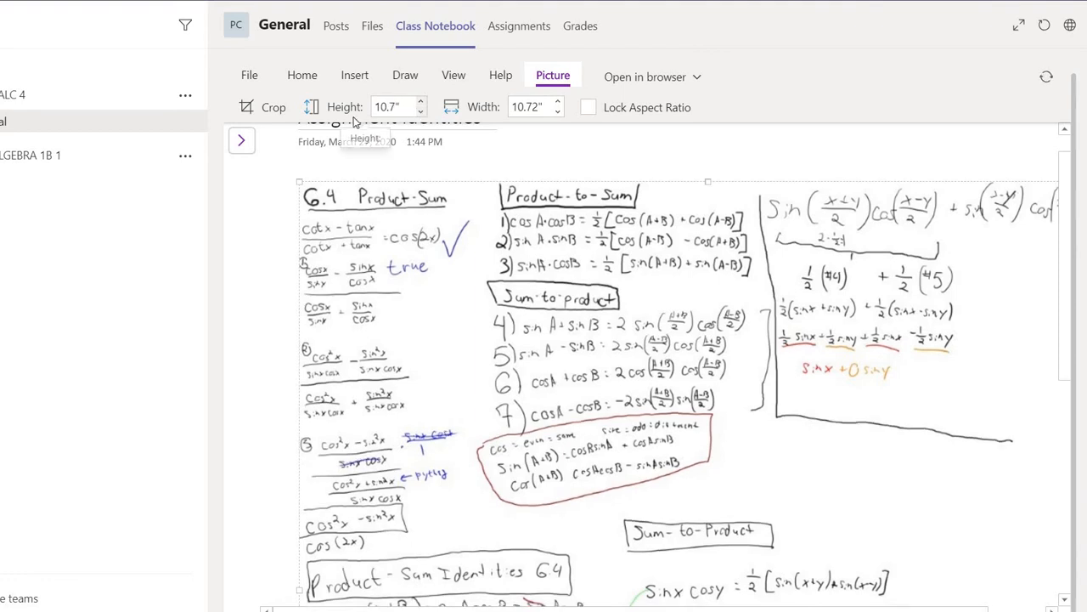
click(396, 107)
text(15)
click(540, 107)
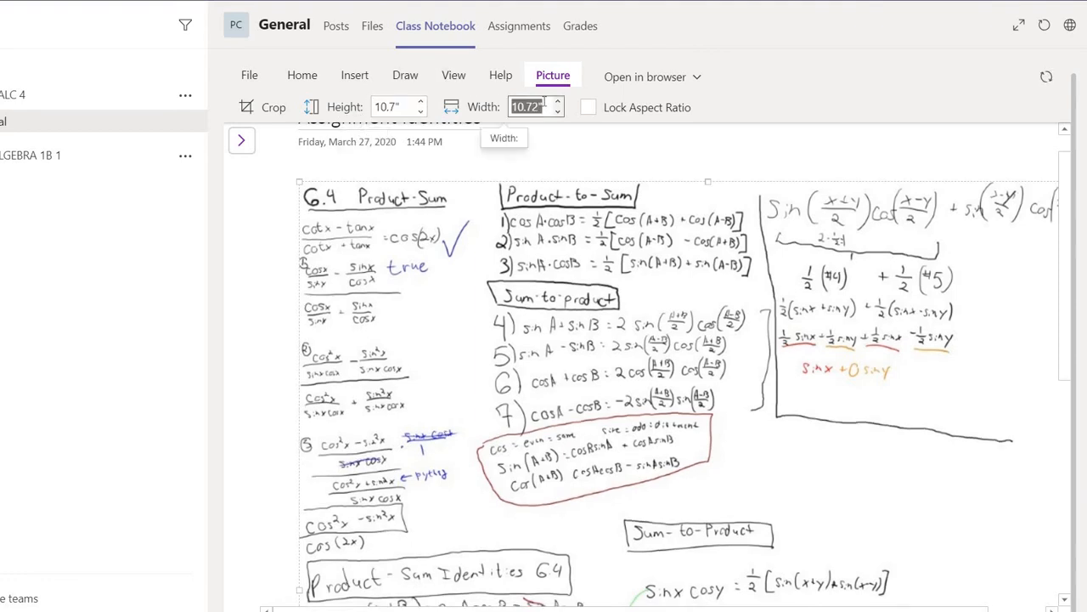
text(15)
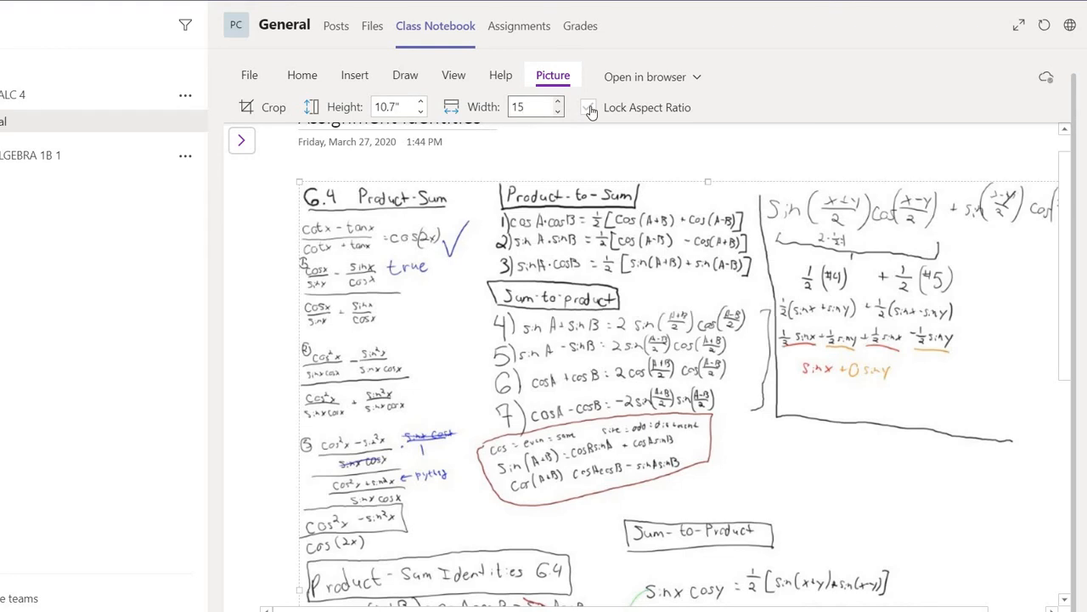
click(590, 108)
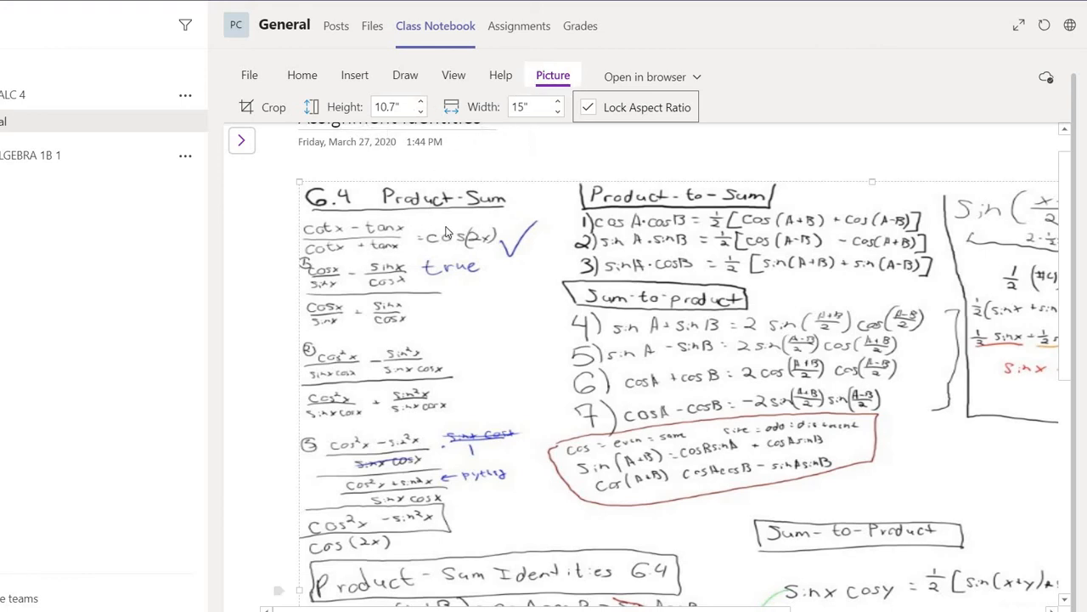
Delete the picture and enter the text "Sin(x) +cos(2x)......." under the page title instead.
key(Delete)
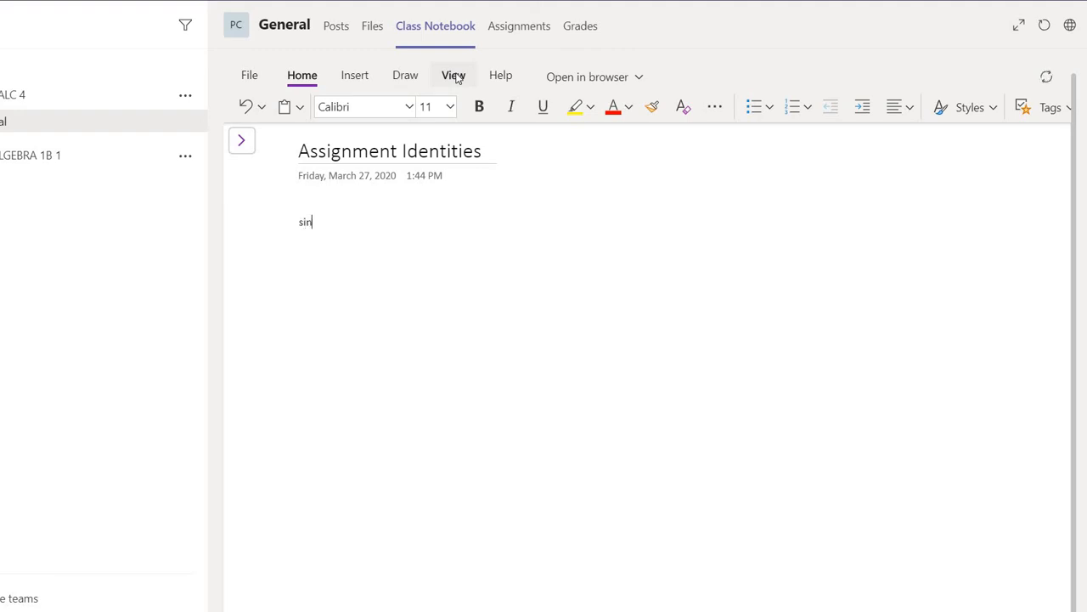
text((x) +cos(2x).......)
Handwrite the expression "sin x + cos 2x" in black pen ink below the typed line.
click(409, 79)
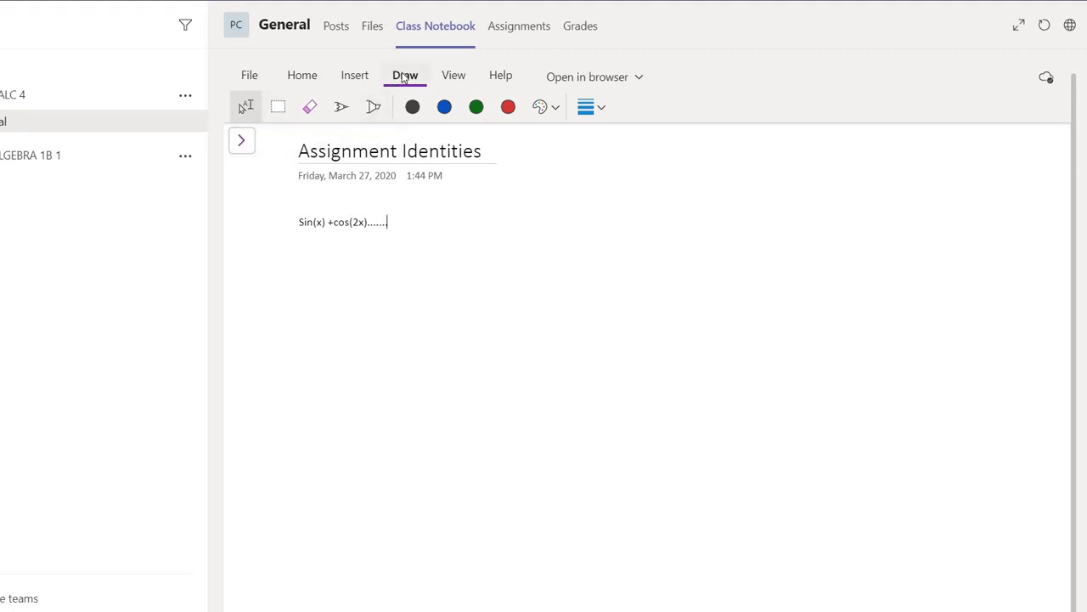
click(341, 107)
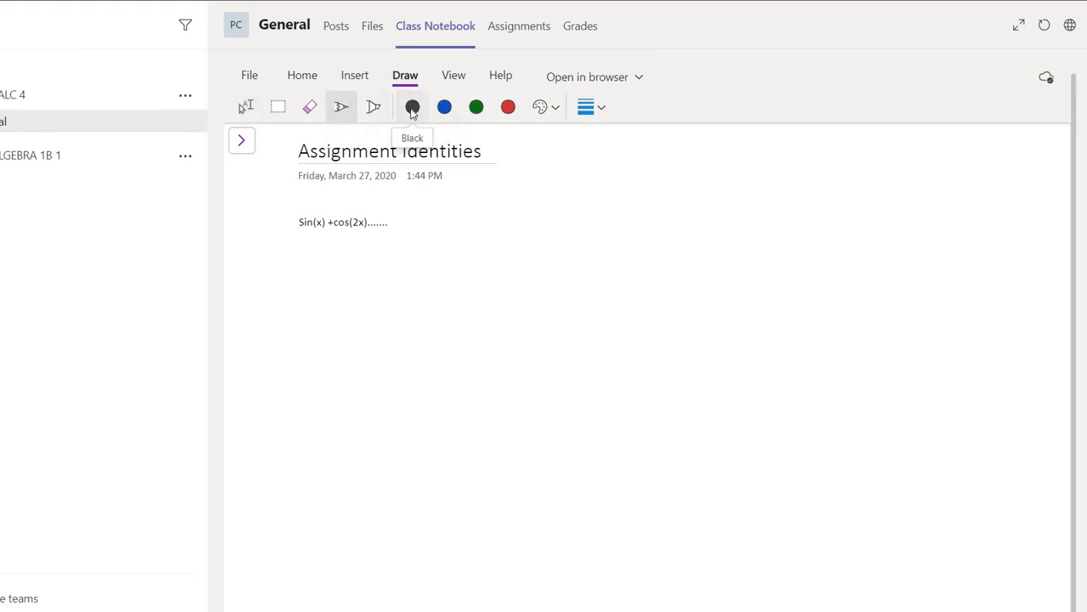
click(412, 108)
drag(302, 270, 274, 311)
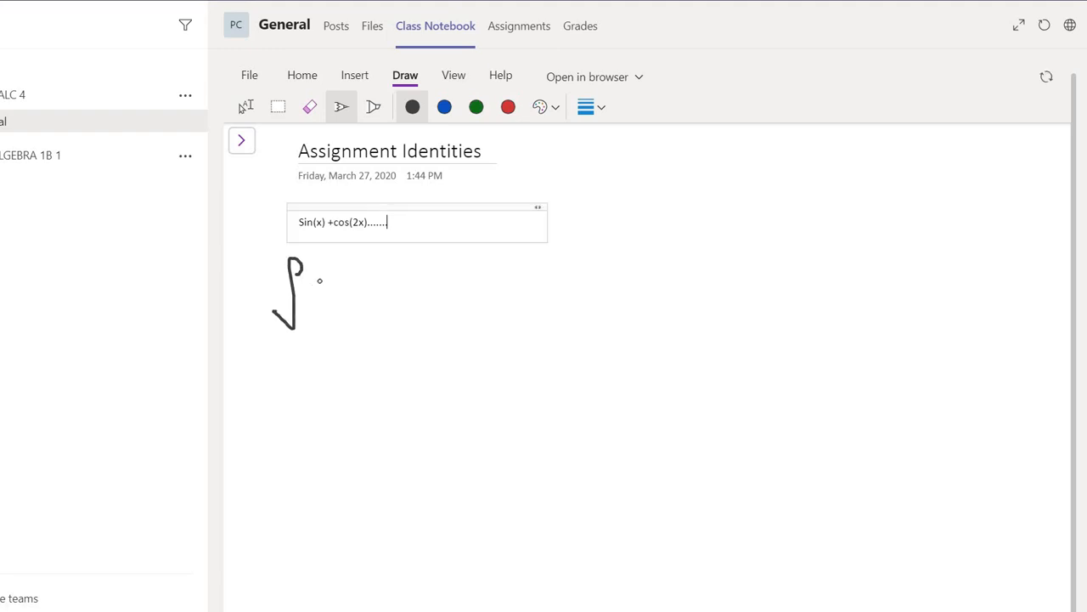
mouse_move(317, 276)
mouse_down()
mouse_move(313, 293)
mouse_move(350, 296)
mouse_move(377, 280)
mouse_move(390, 298)
mouse_move(380, 292)
mouse_up()
mouse_move(422, 280)
mouse_down()
mouse_move(437, 277)
mouse_move(464, 301)
mouse_move(543, 277)
mouse_move(534, 290)
mouse_move(584, 293)
mouse_up()
drag(565, 290, 584, 274)
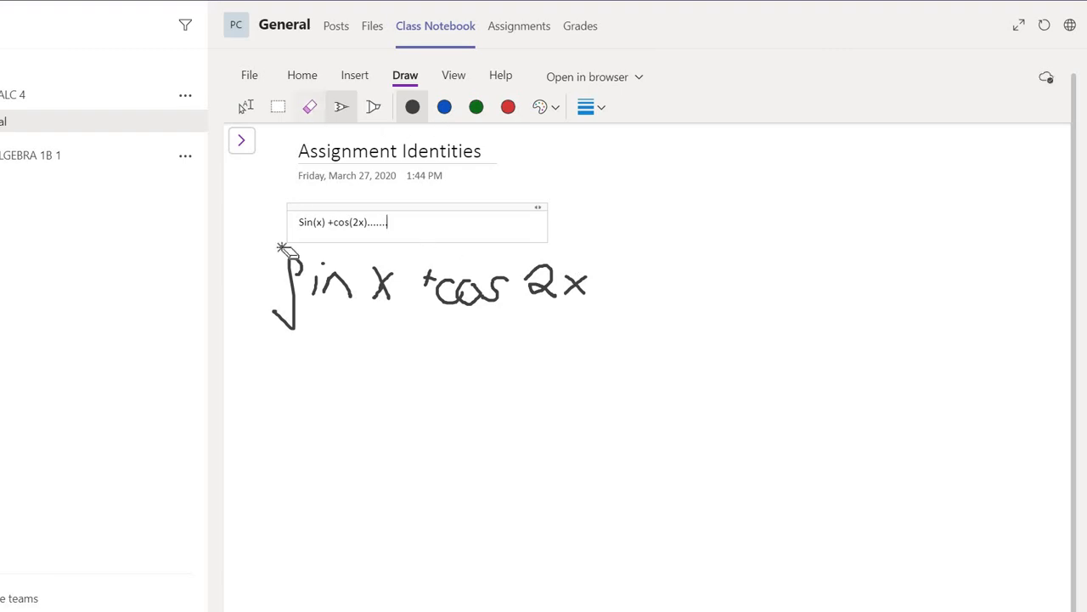
Erase the oversized first letter of the handwritten expression and redraw it as a smaller S with the pen.
click(310, 107)
click(293, 281)
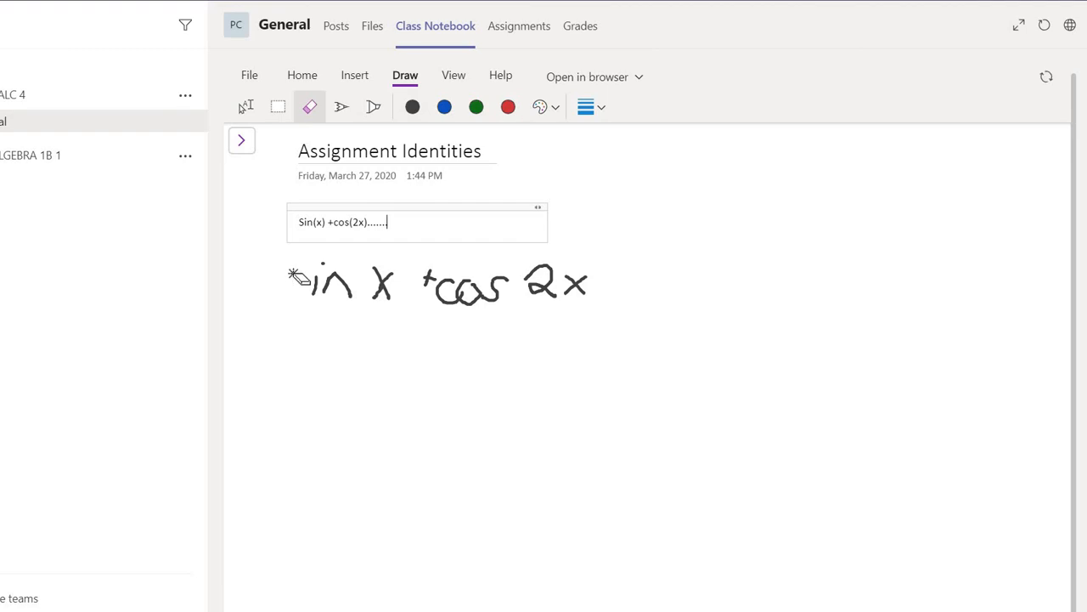
click(343, 111)
mouse_move(310, 265)
mouse_down()
mouse_move(290, 270)
mouse_move(304, 282)
mouse_move(290, 294)
mouse_up()
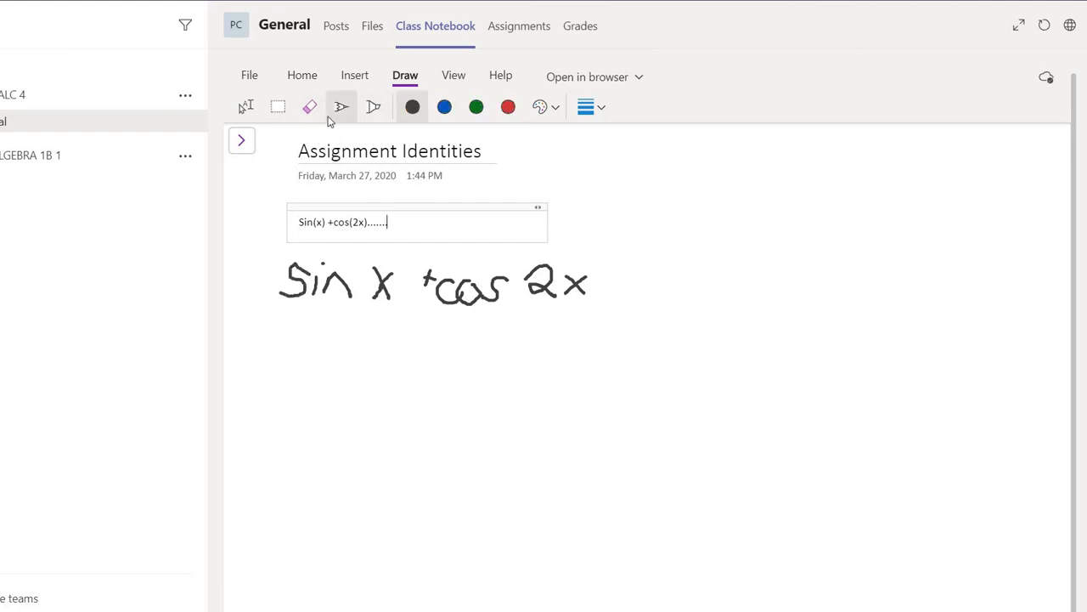
Select the whole handwritten expression, examine the editing commands offered for it, and clear the selection.
click(278, 106)
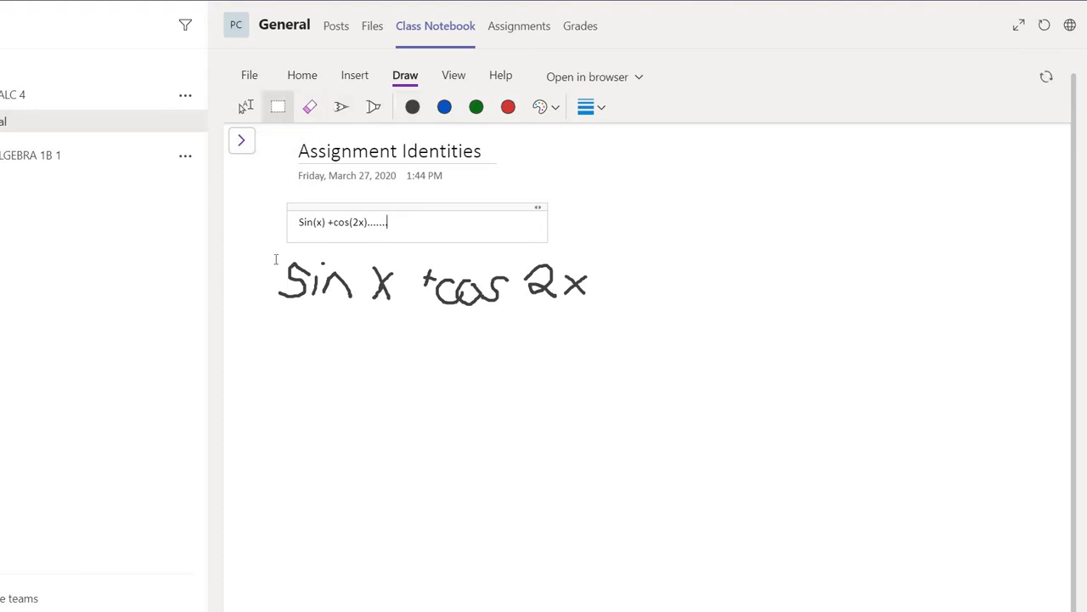
drag(268, 252, 617, 318)
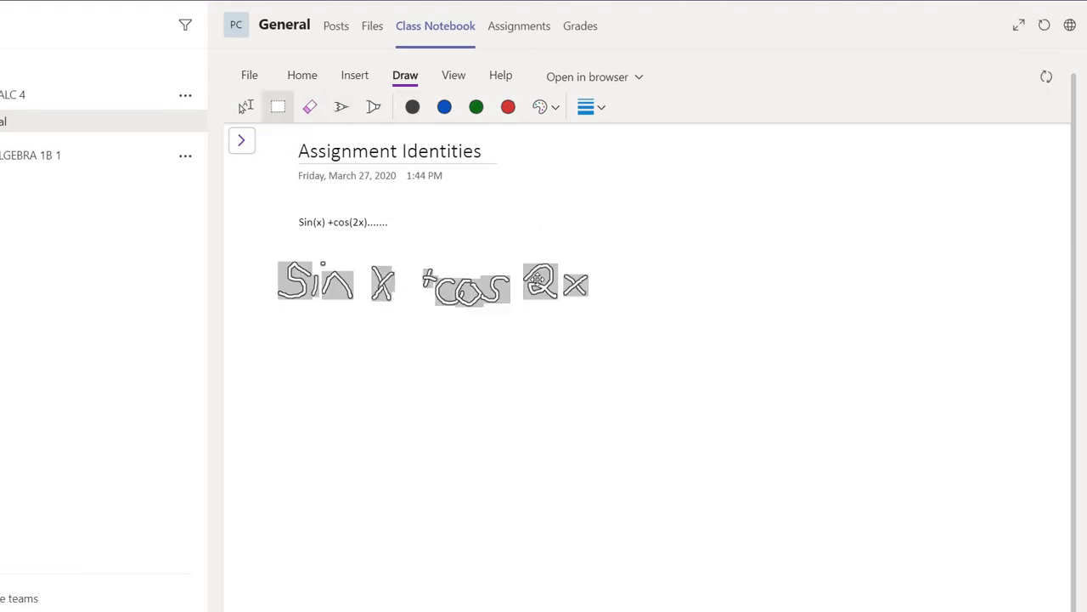
right_click(537, 286)
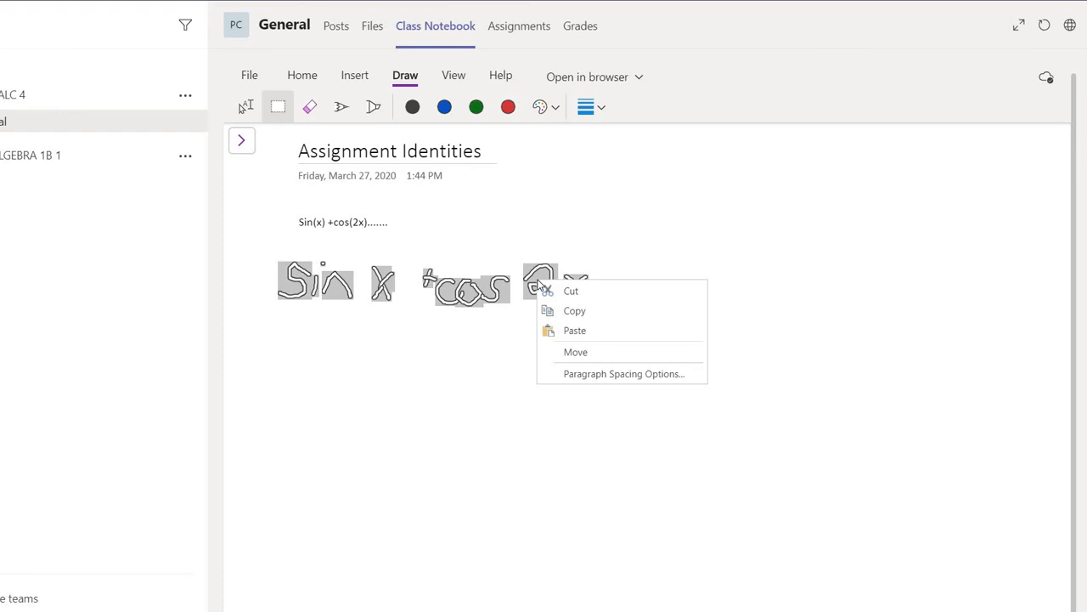
click(641, 157)
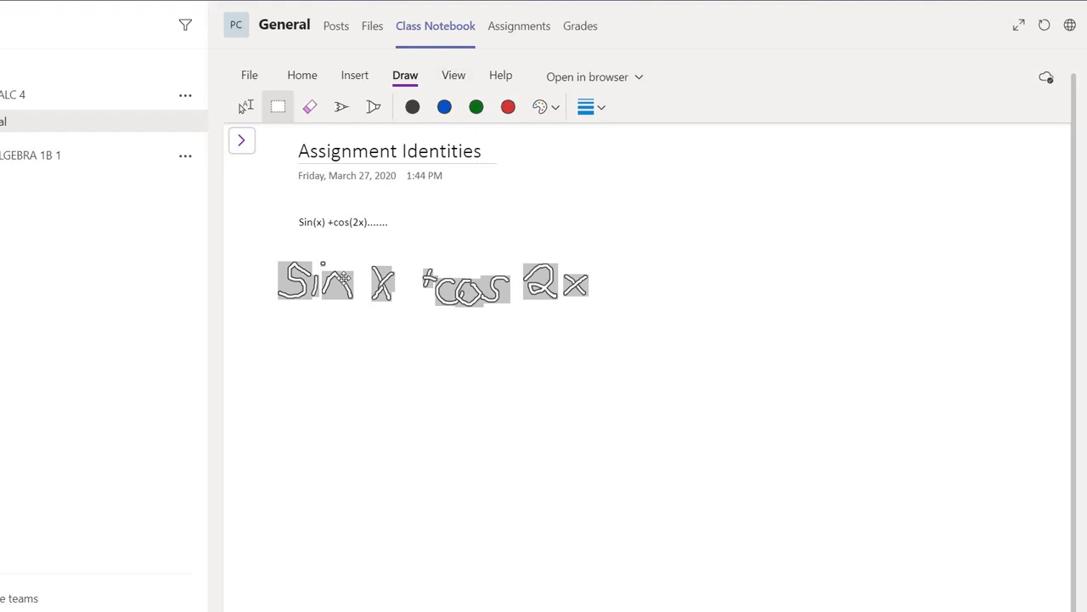
right_click(344, 285)
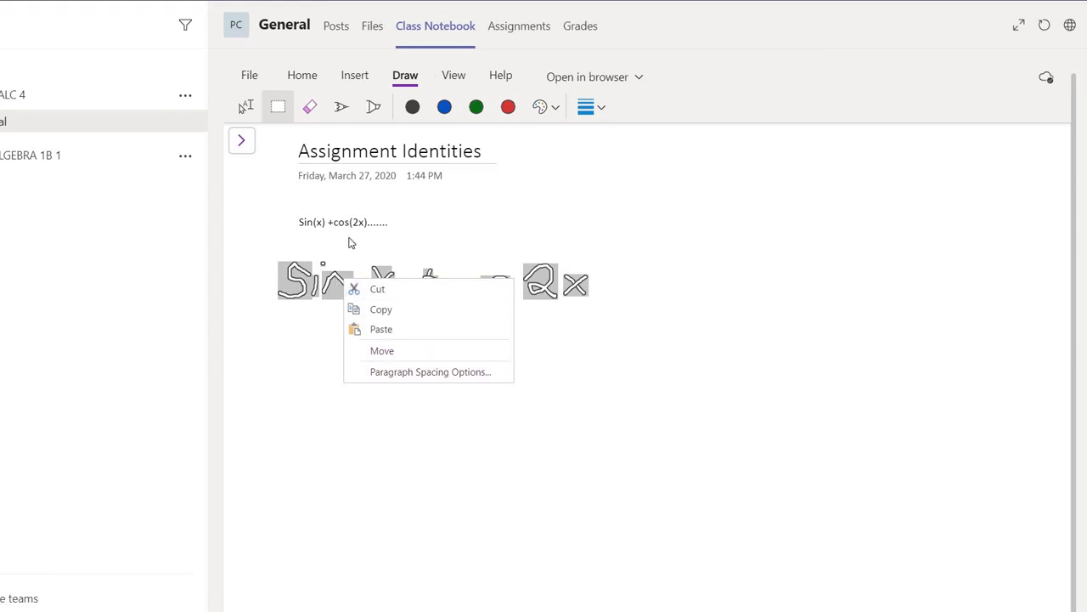
click(389, 237)
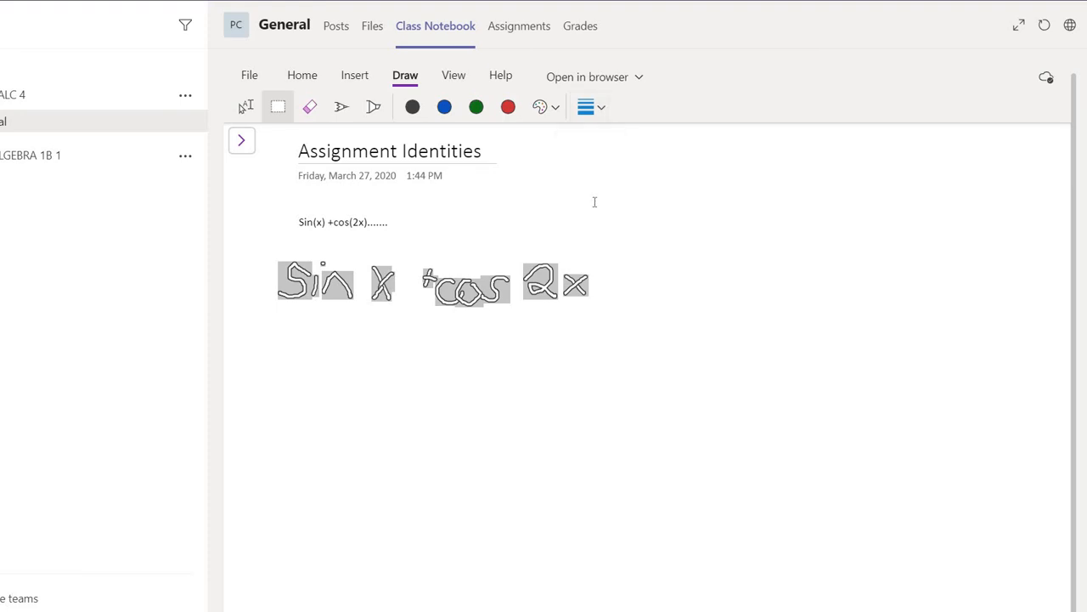
click(317, 337)
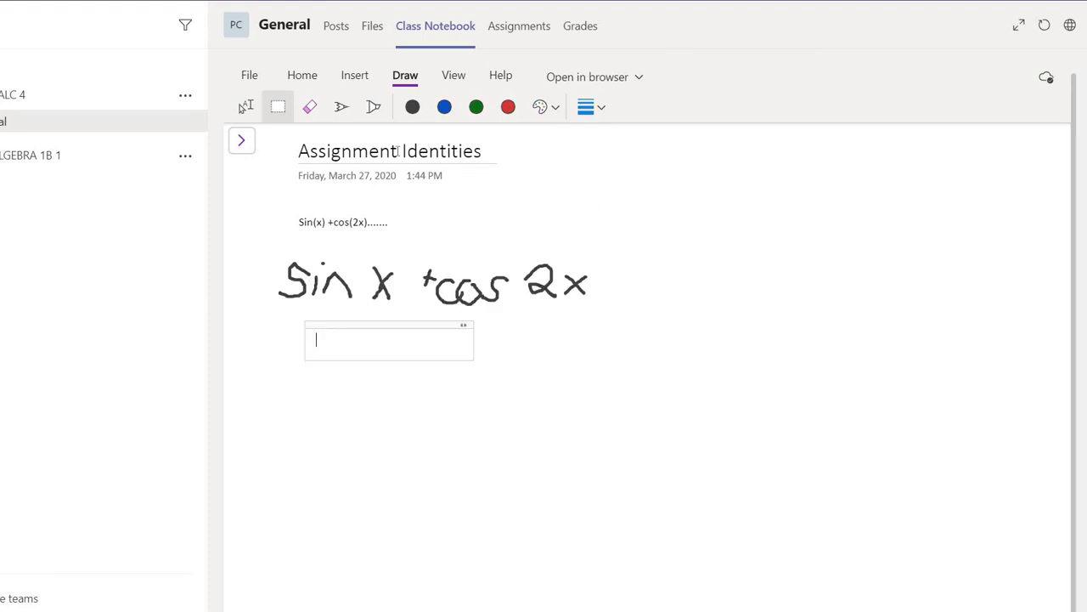
click(345, 112)
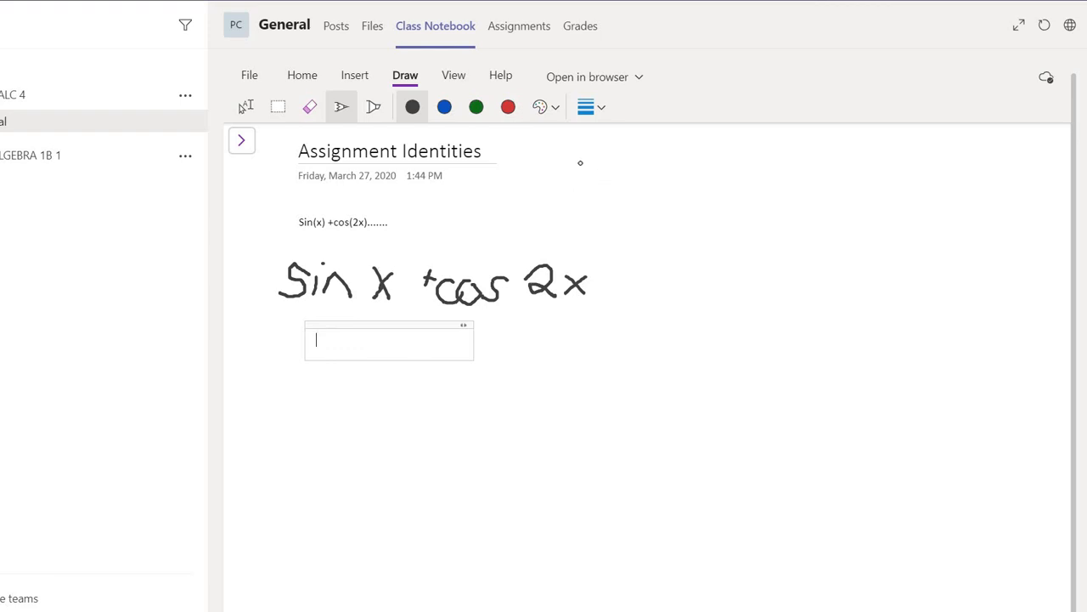
click(354, 76)
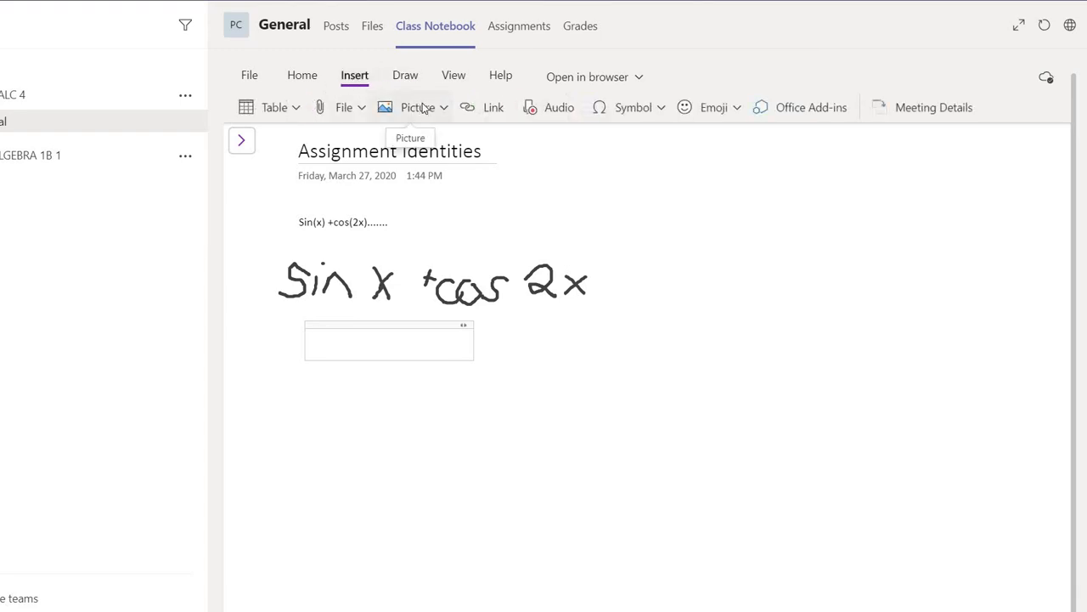